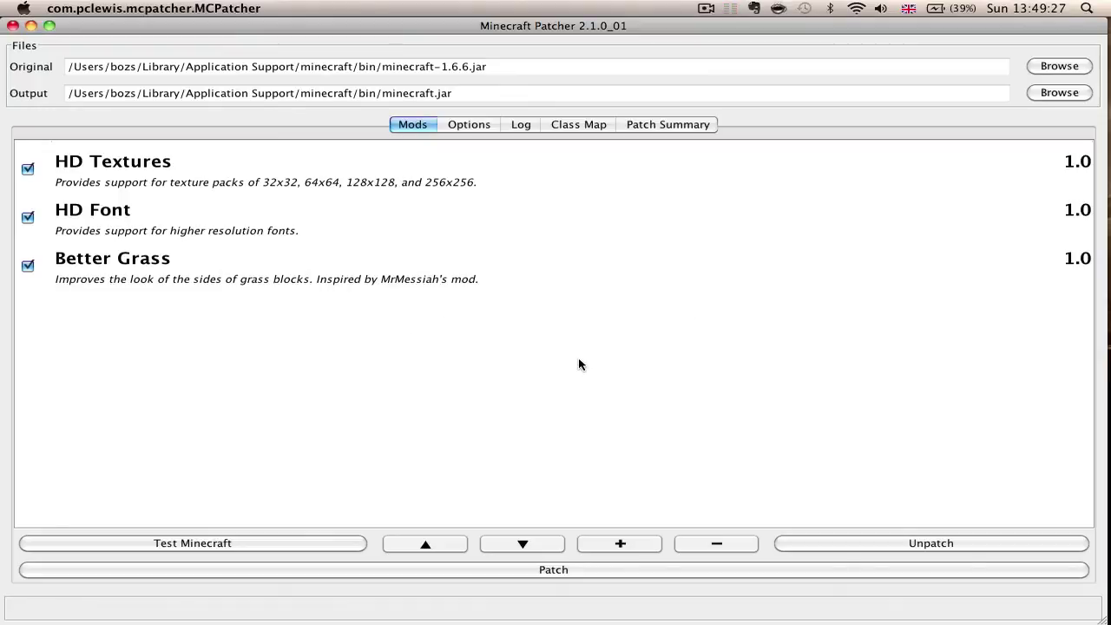
Bring the patched Minecraft Beta 1.6.6 game (HD Textures, HD Font, Better Grass) to the front
mouse_move(1109, 340)
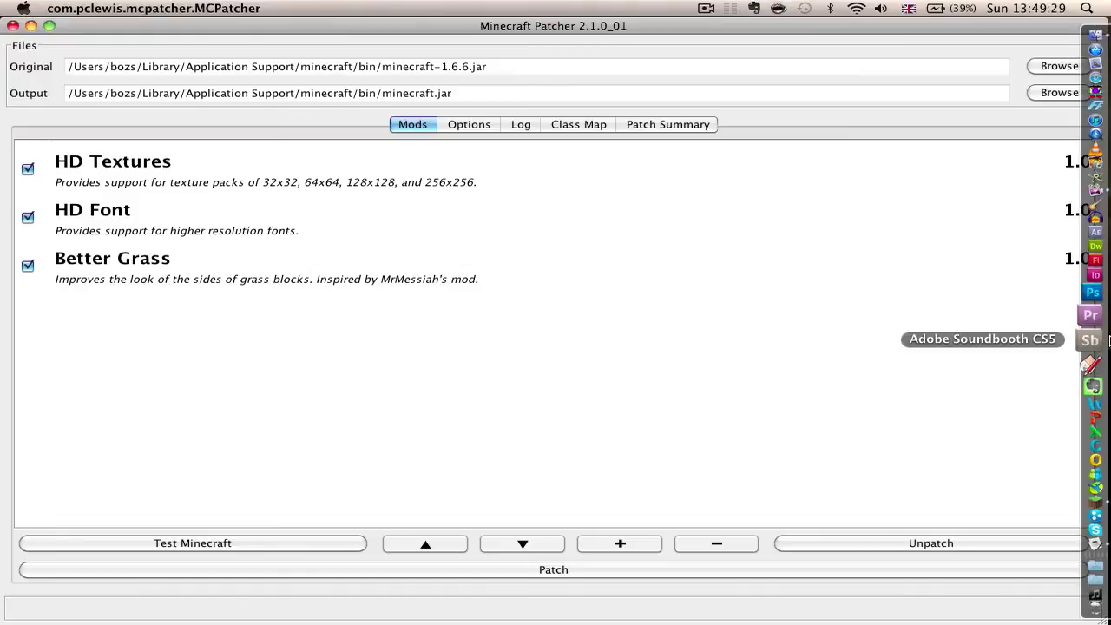
click(1095, 476)
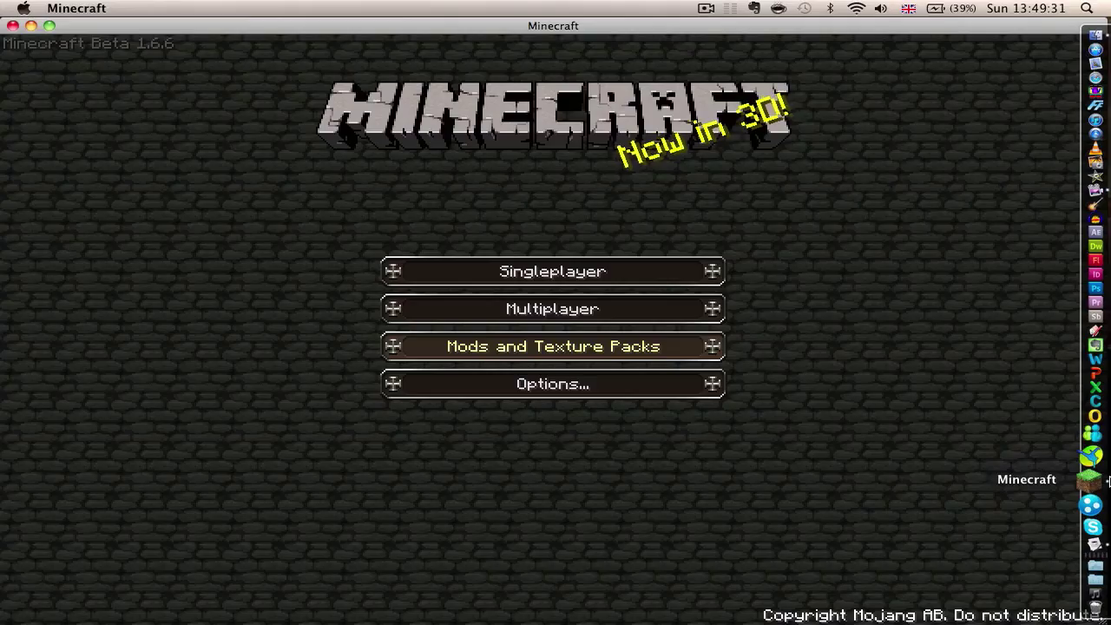
Join the multiplayer server and open the door beside the BED sign to head outside
click(507, 312)
click(506, 359)
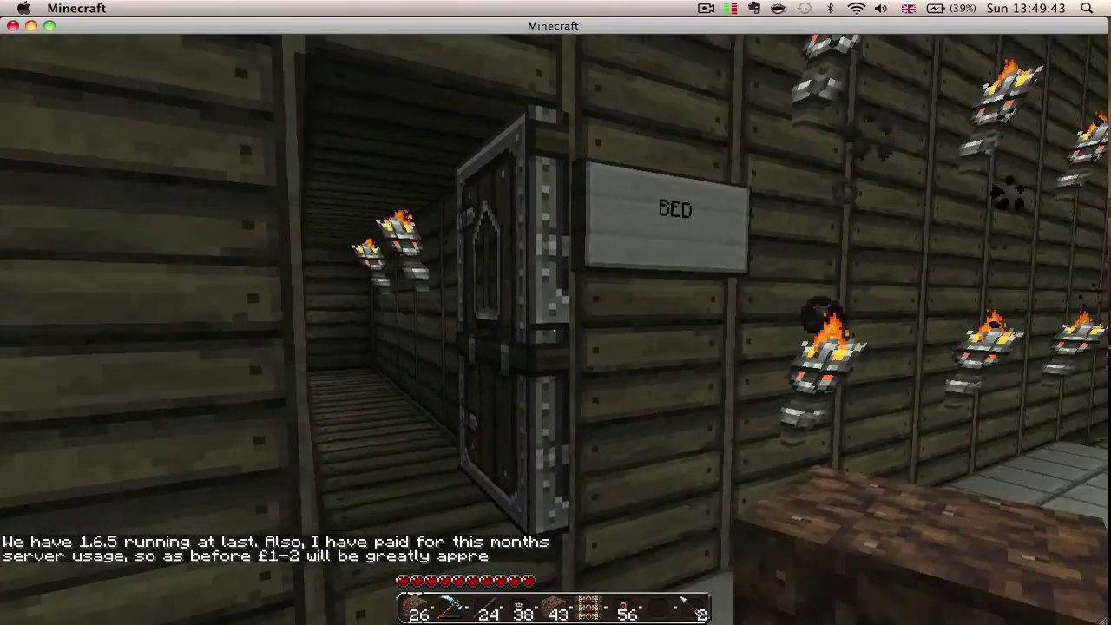
right_click(554, 330)
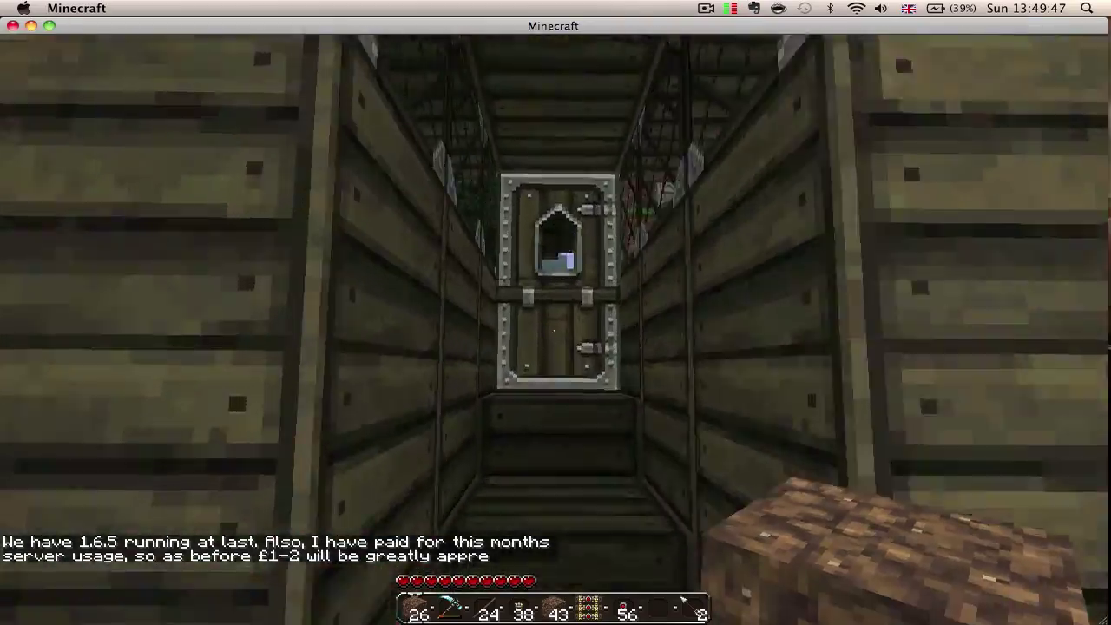
right_click(554, 330)
Walk across the grassy hillside toward the birch trees, toggling render distance, then pause the game
key(w)
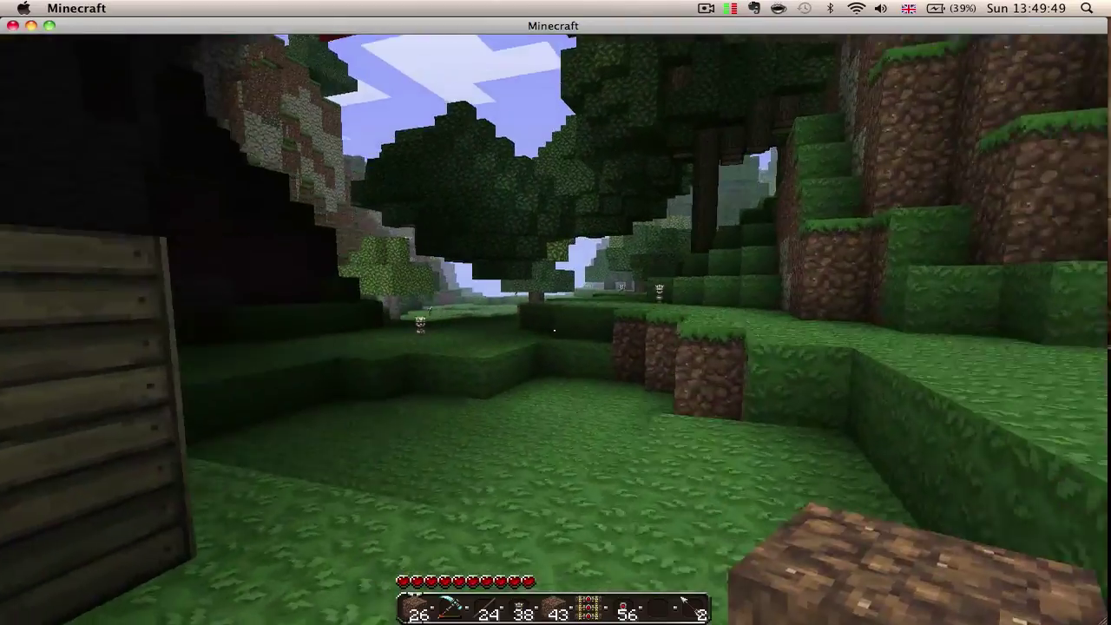
key(w)
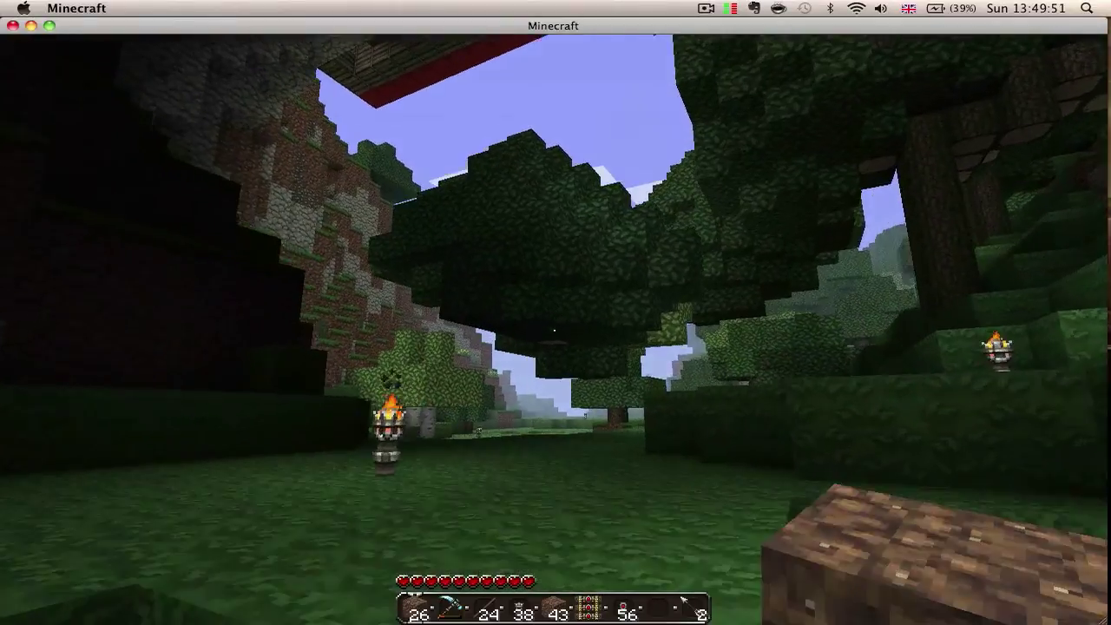
key(w)
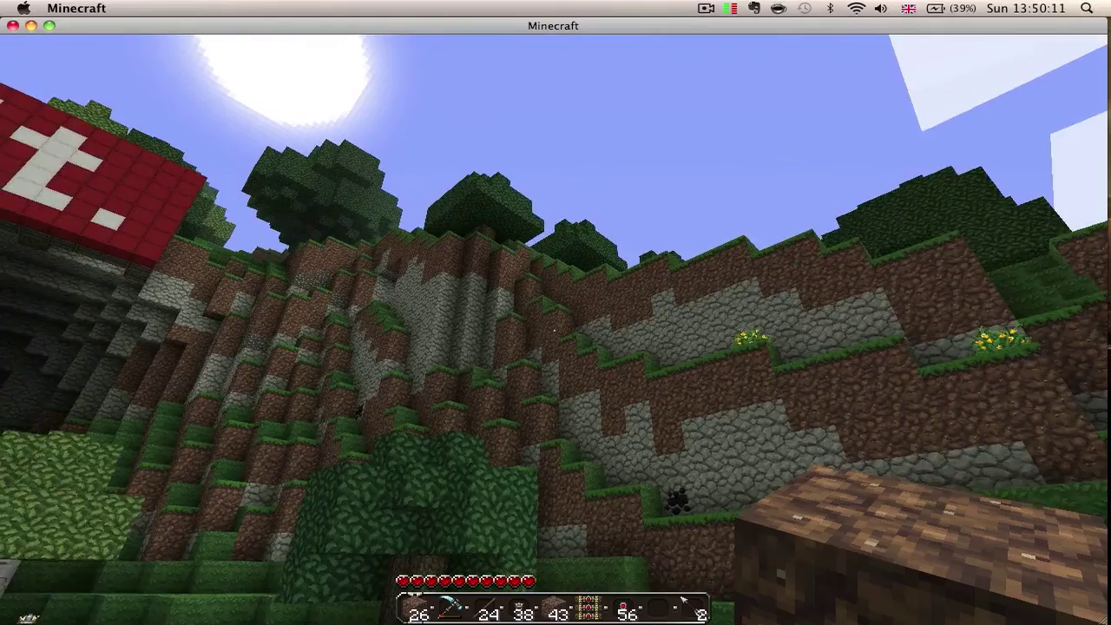
key(f)
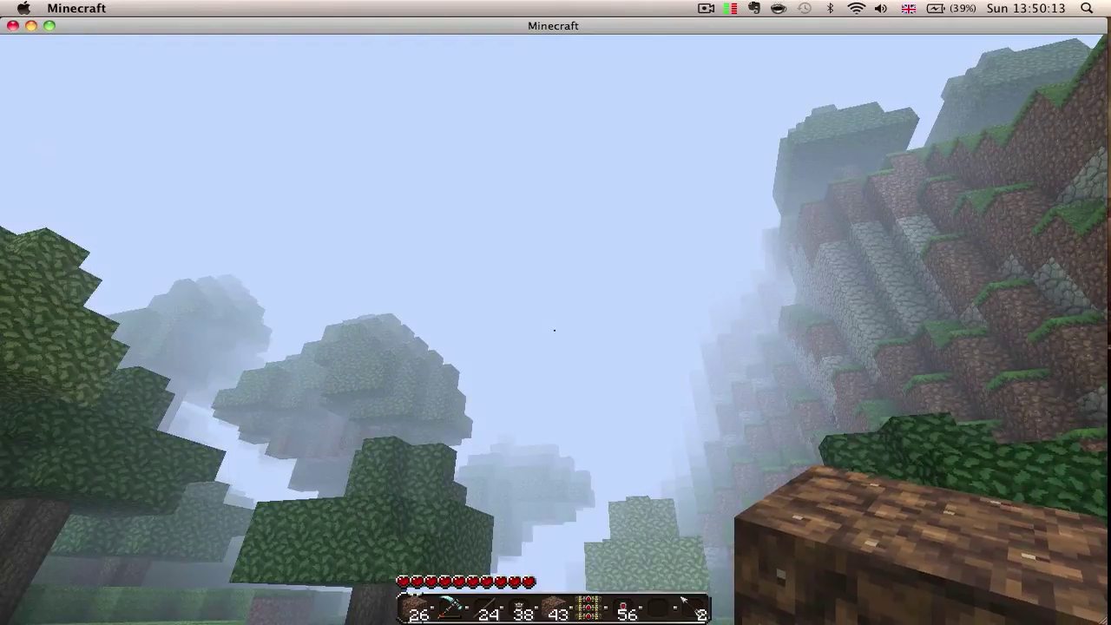
key(f)
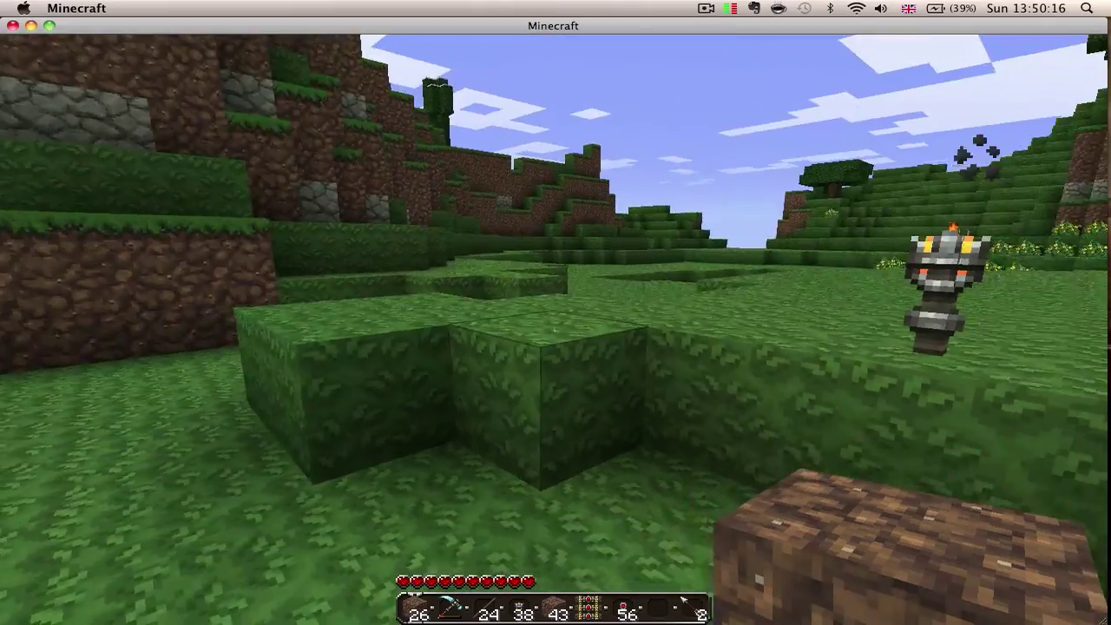
key(w)
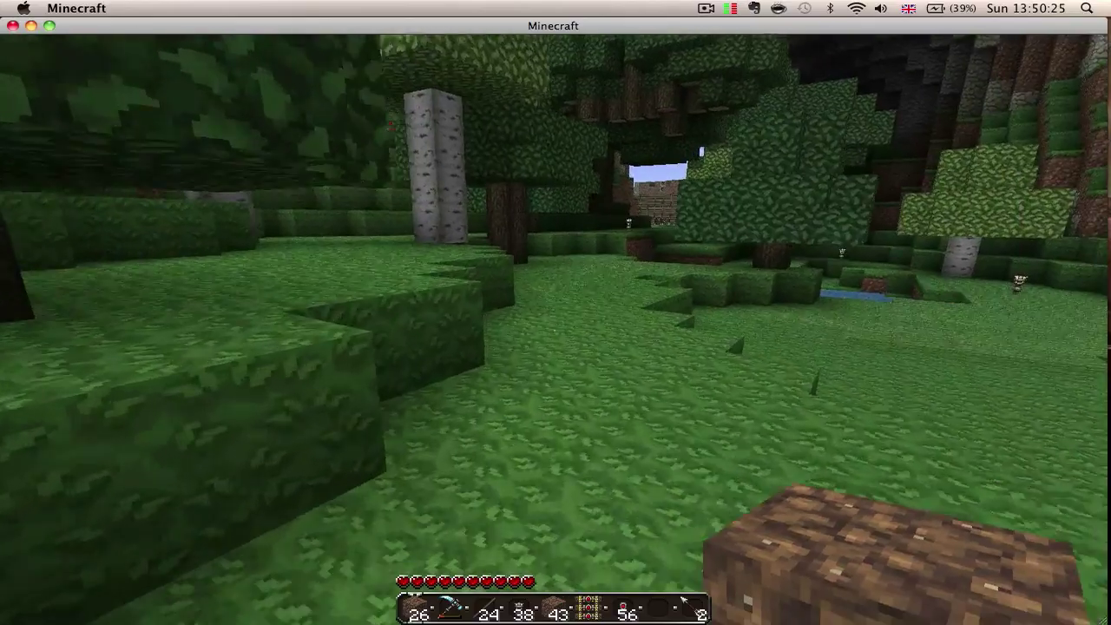
key(w)
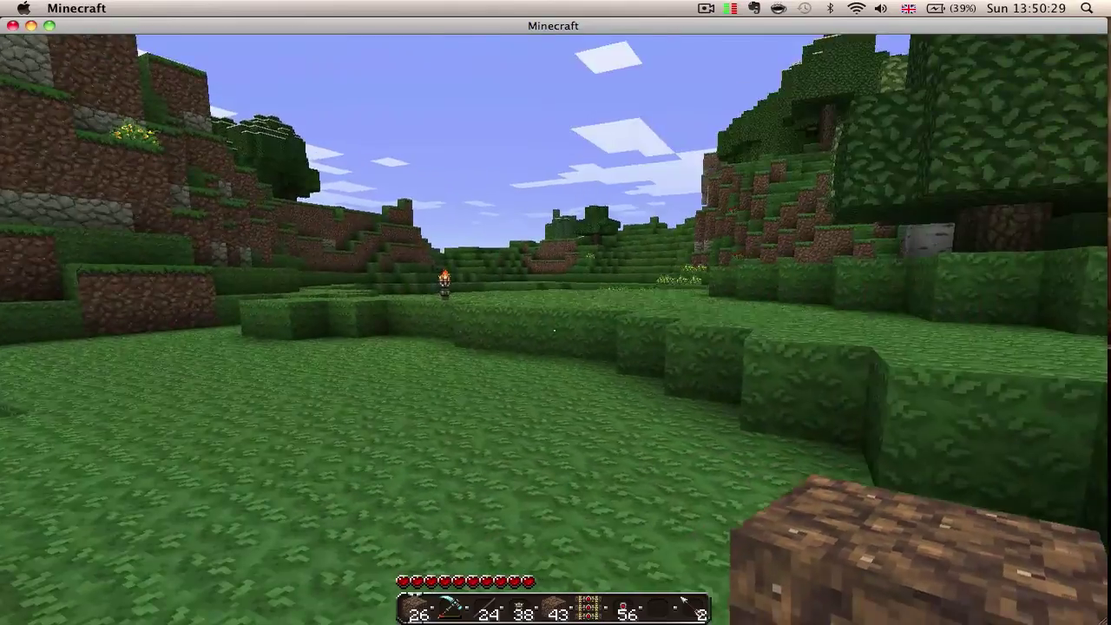
key(Escape)
Disconnect from the server, switch to MCPatcher and select the Better Grass mod
click(590, 352)
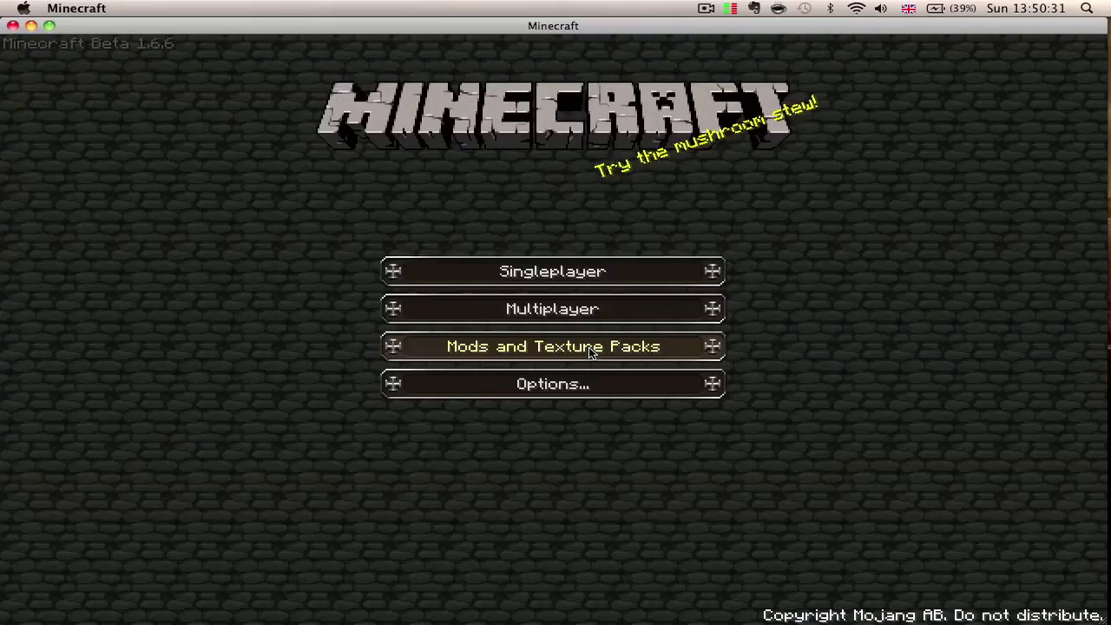
key(super+Tab)
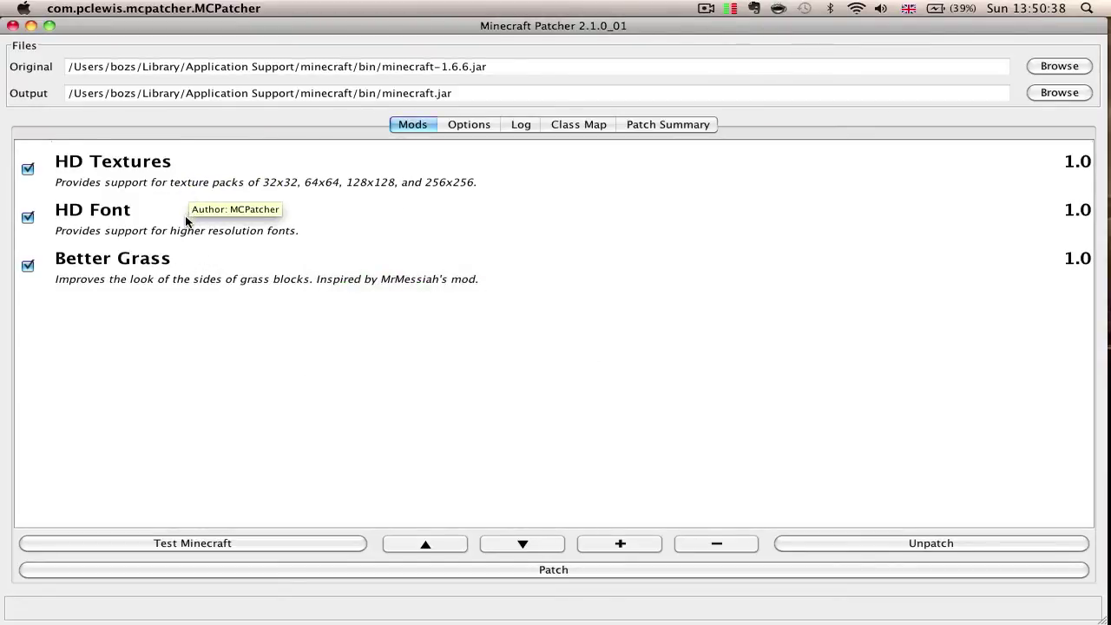
click(206, 272)
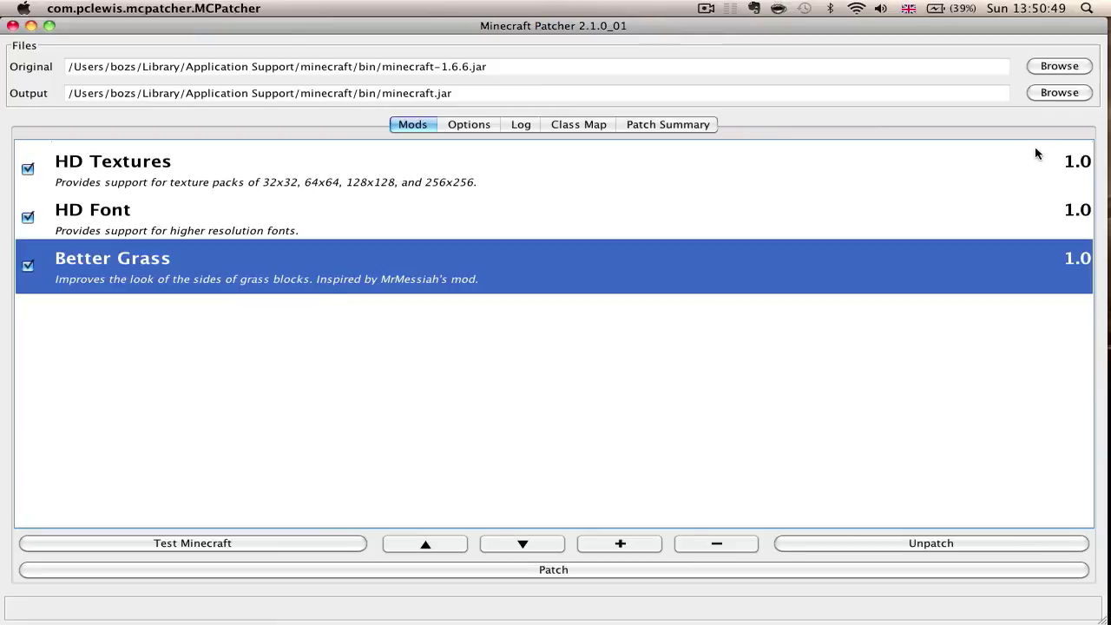
Show the minecraft bin folder in an enlarged Finder window and select minecraft.jar
click(1086, 35)
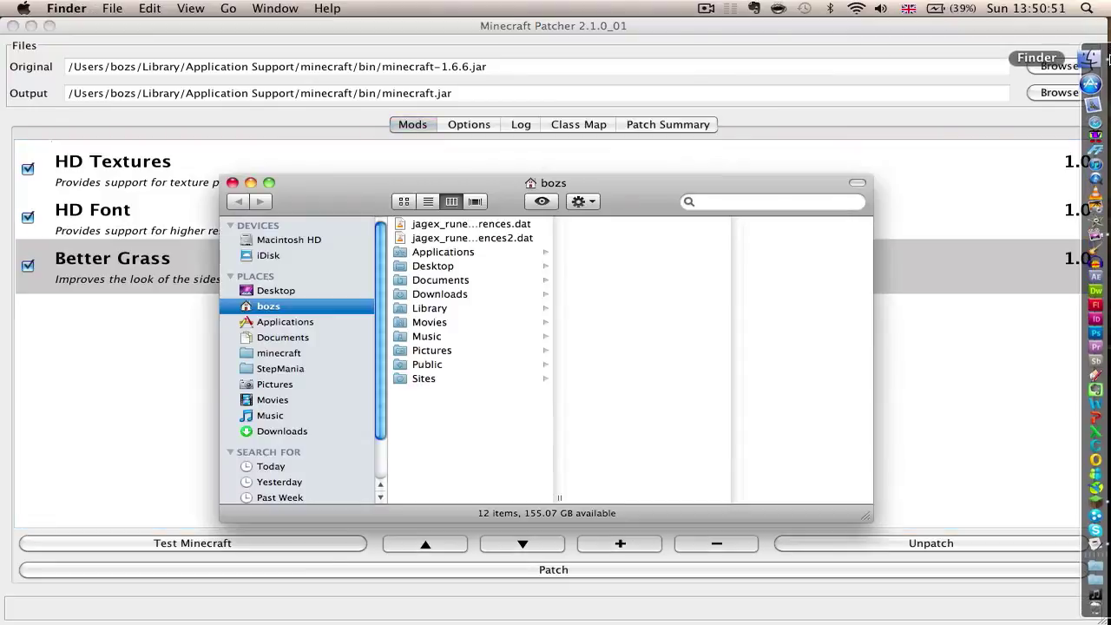
click(278, 353)
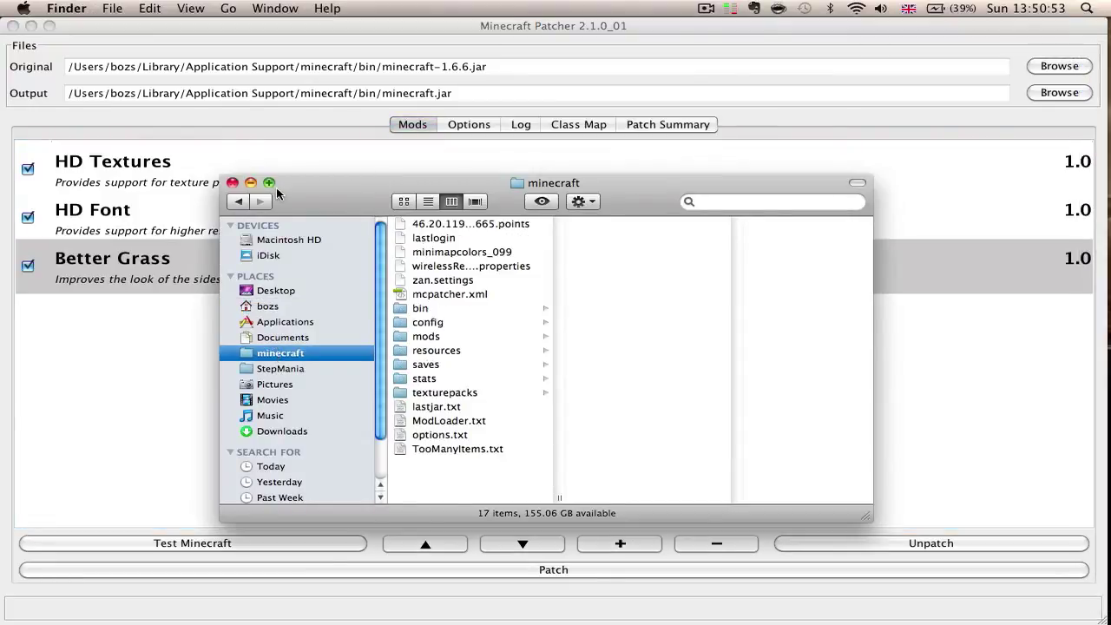
drag(314, 186, 230, 139)
drag(785, 469, 897, 542)
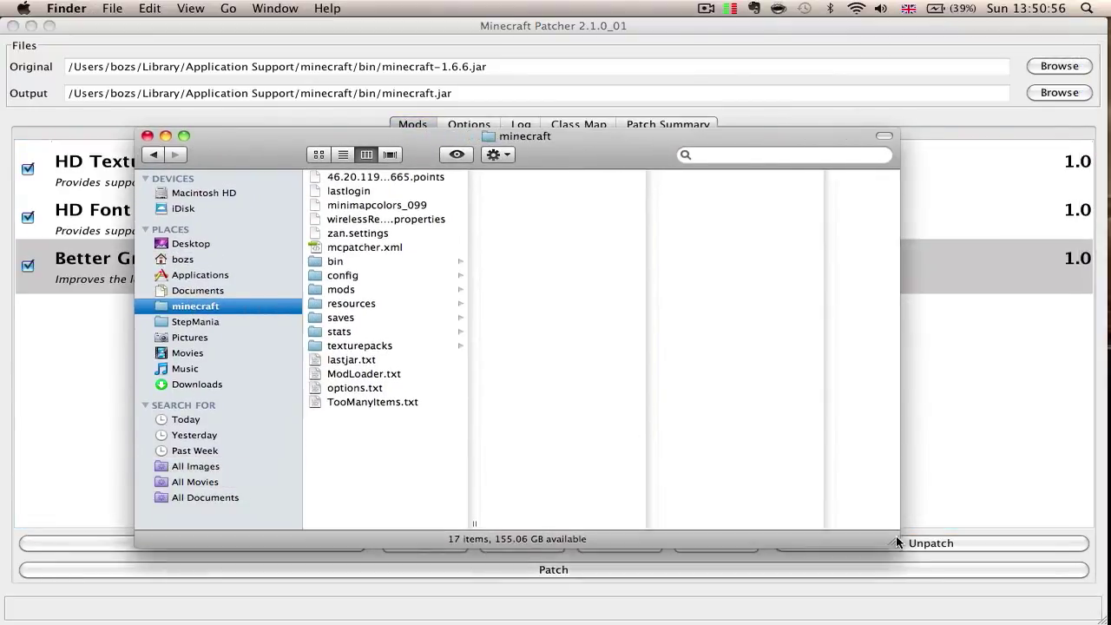
click(354, 263)
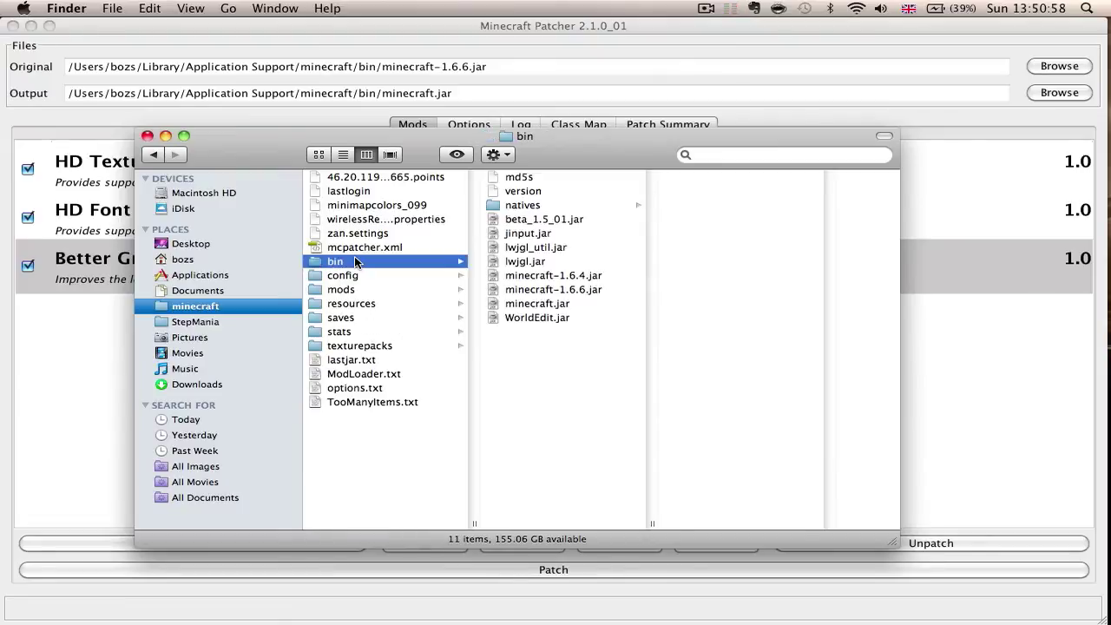
click(541, 292)
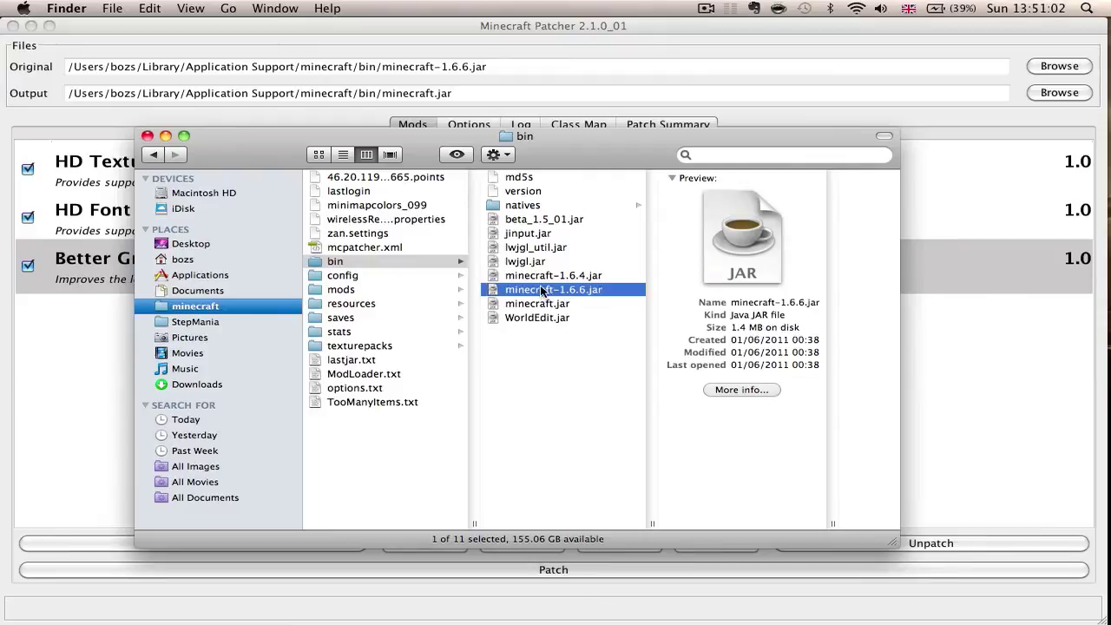
click(541, 303)
Extract minecraft.jar with Archive Utility and compress all 687 extracted items into Archive.zip
right_click(541, 304)
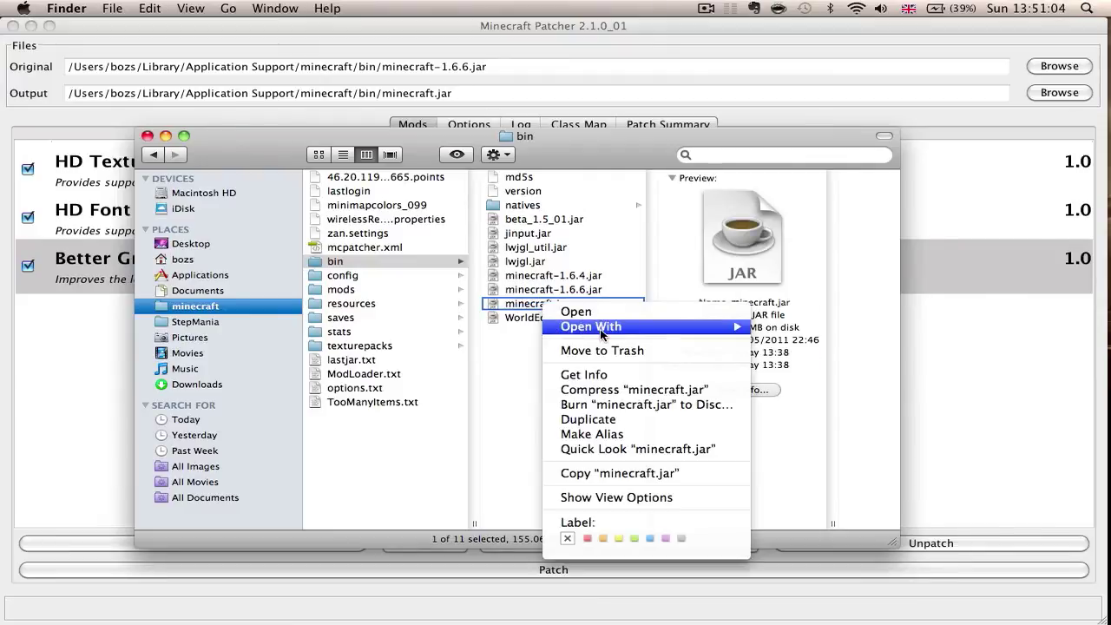
mouse_move(599, 328)
click(791, 354)
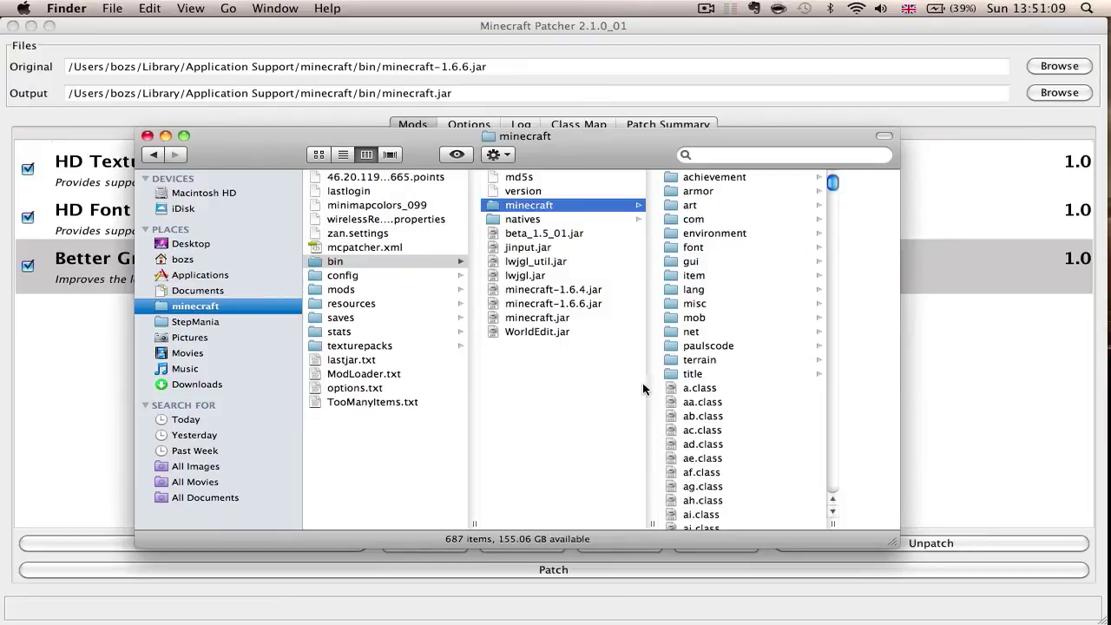
click(716, 419)
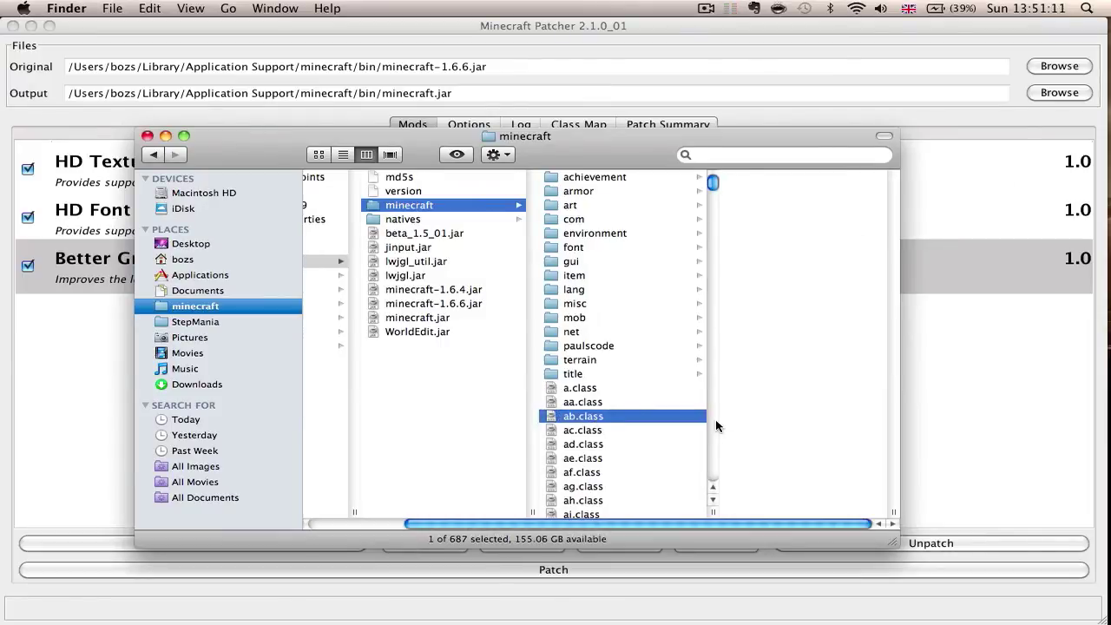
key(super+a)
right_click(621, 418)
click(677, 450)
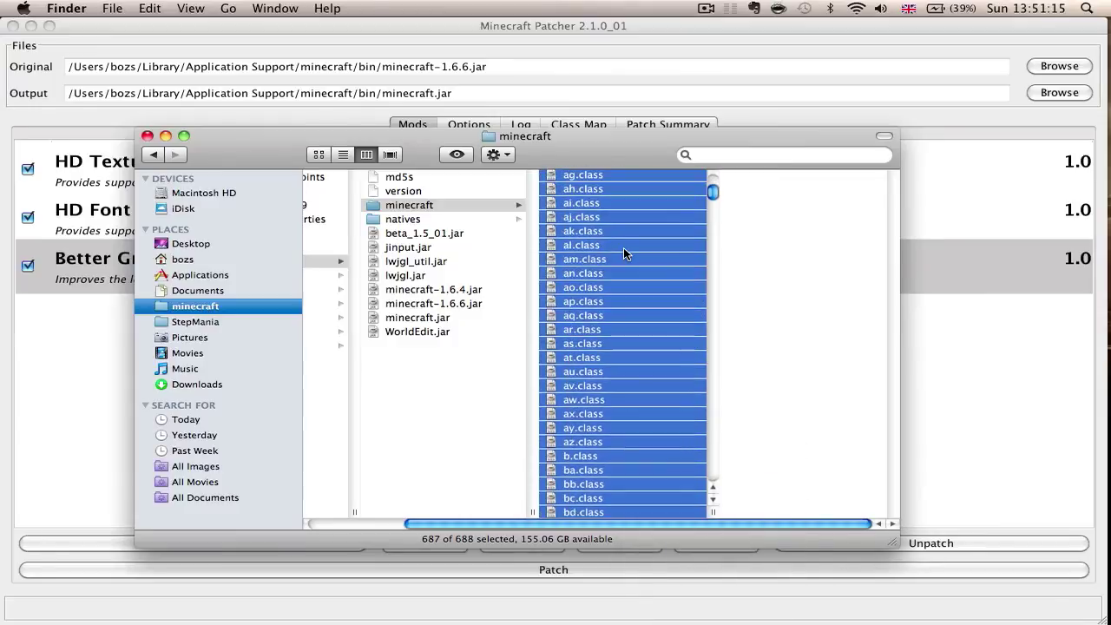
Move Archive.zip into the bin folder and delete the extracted minecraft folder
drag(712, 200, 720, 558)
drag(603, 513, 423, 389)
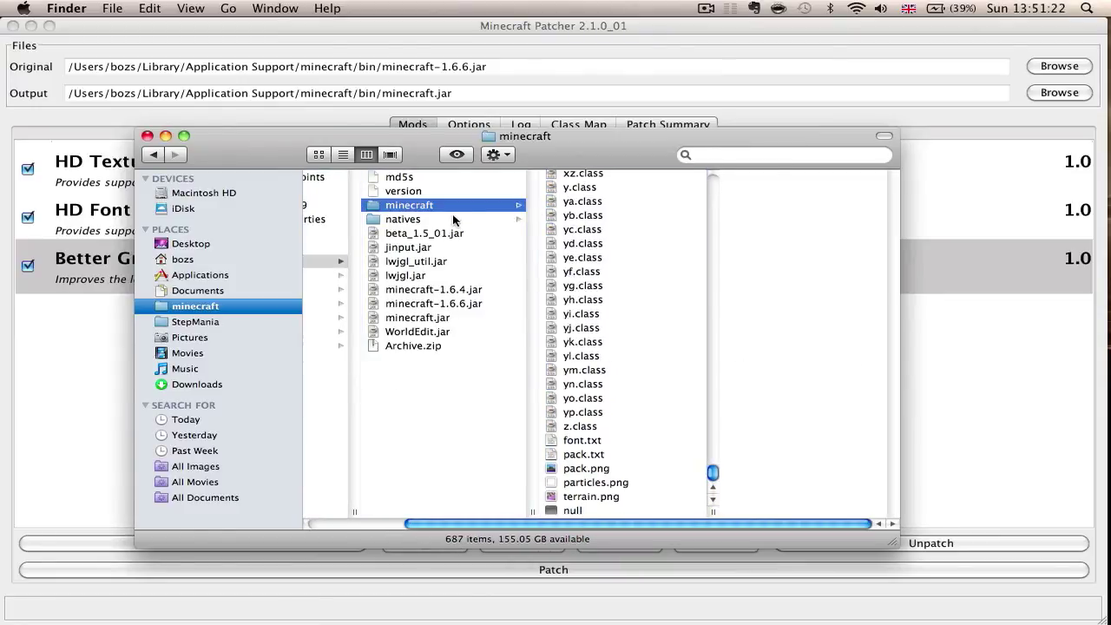
key(super+BackSpace)
Delete the old minecraft.jar from the bin folder
click(424, 275)
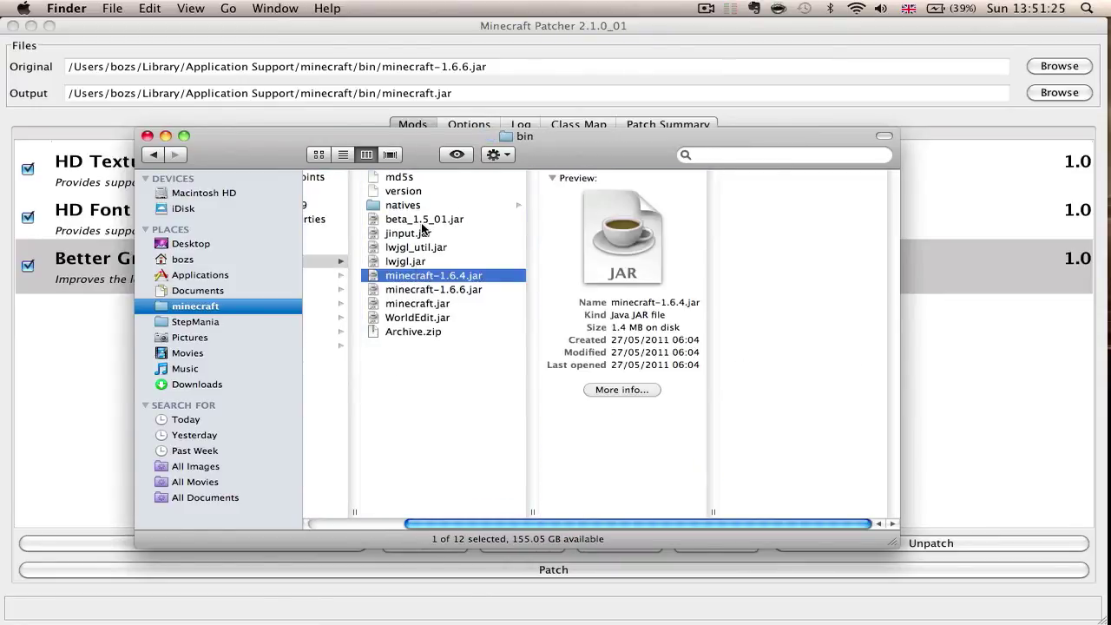
drag(426, 304, 426, 314)
click(419, 294)
click(418, 300)
key(super+BackSpace)
Rename Archive.zip to minecraft.jar, keeping the .jar extension
click(532, 318)
click(532, 319)
text(minecraft.jar)
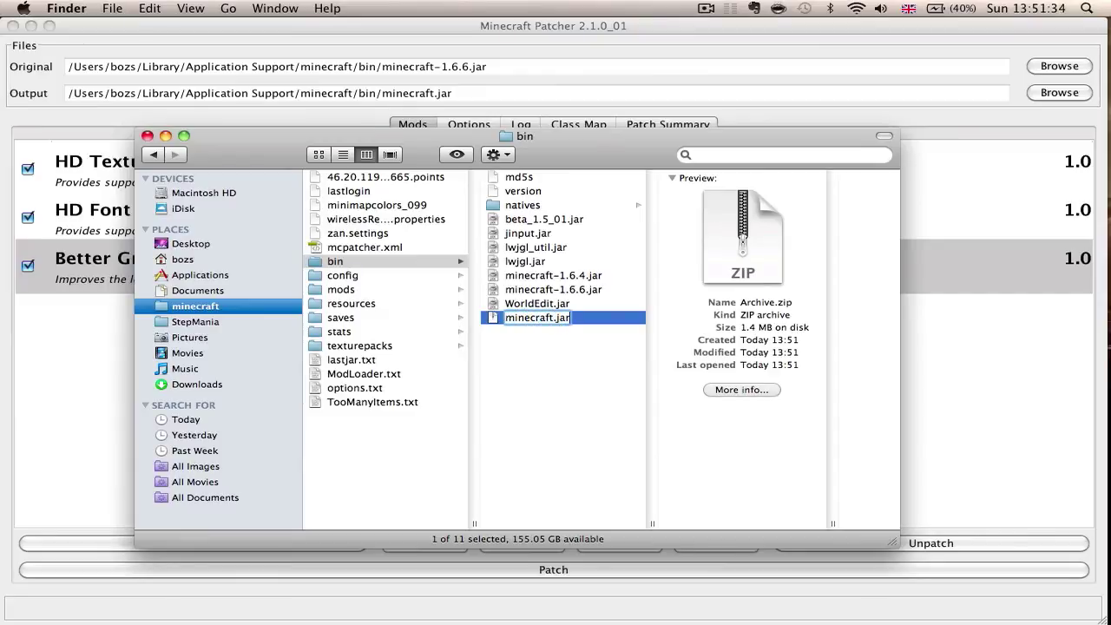
key(Return)
click(677, 239)
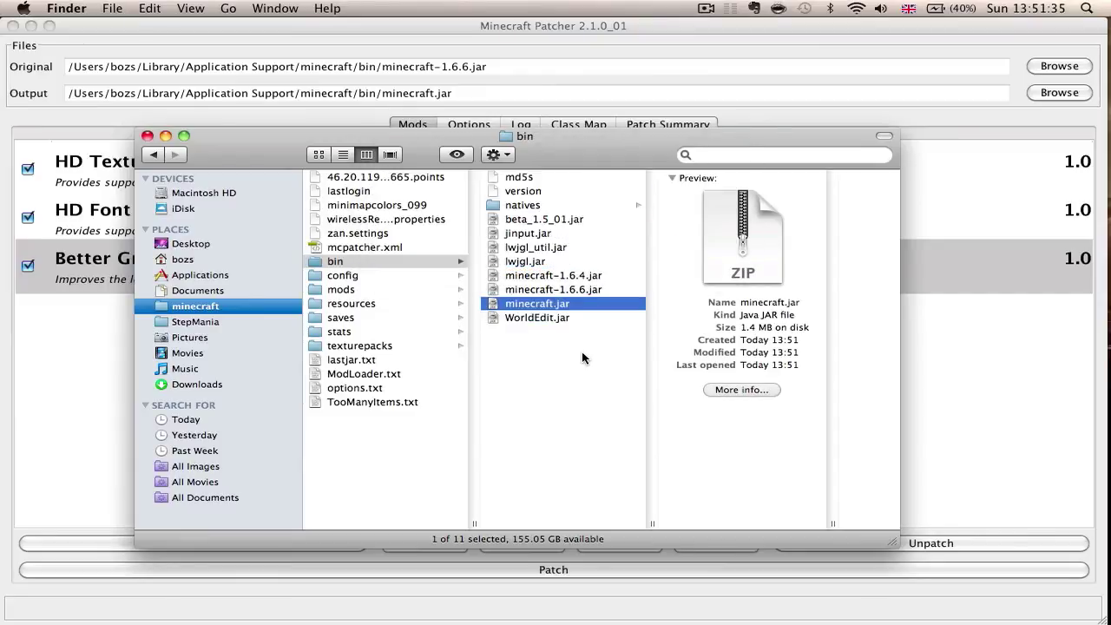
click(583, 358)
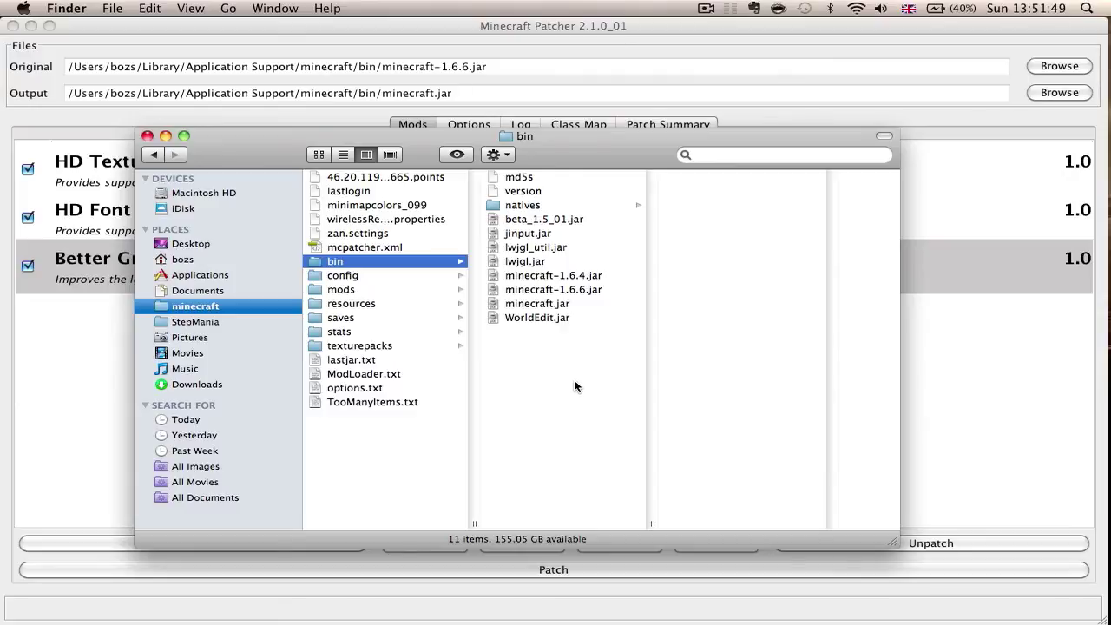
Close the bin window and start adding a new external mod in MCPatcher
key(super+w)
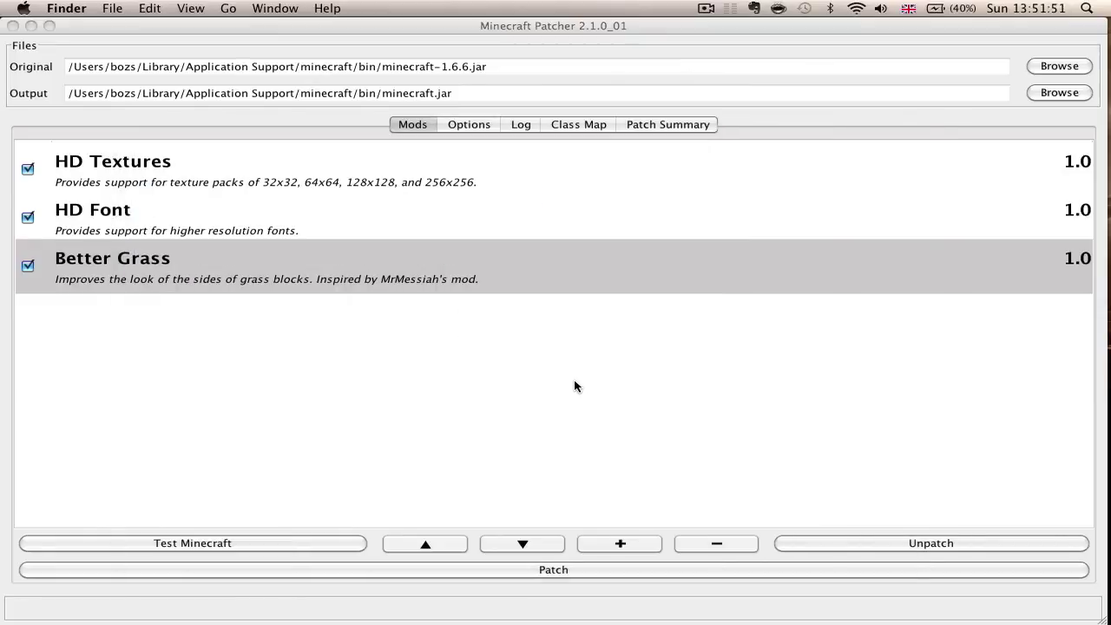
click(574, 386)
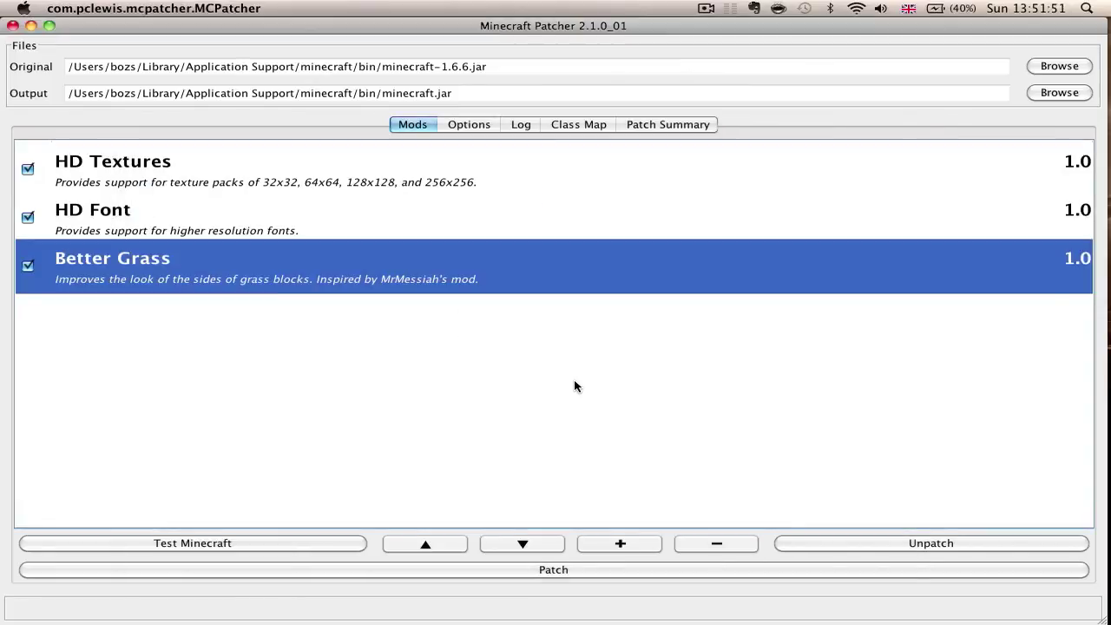
click(613, 543)
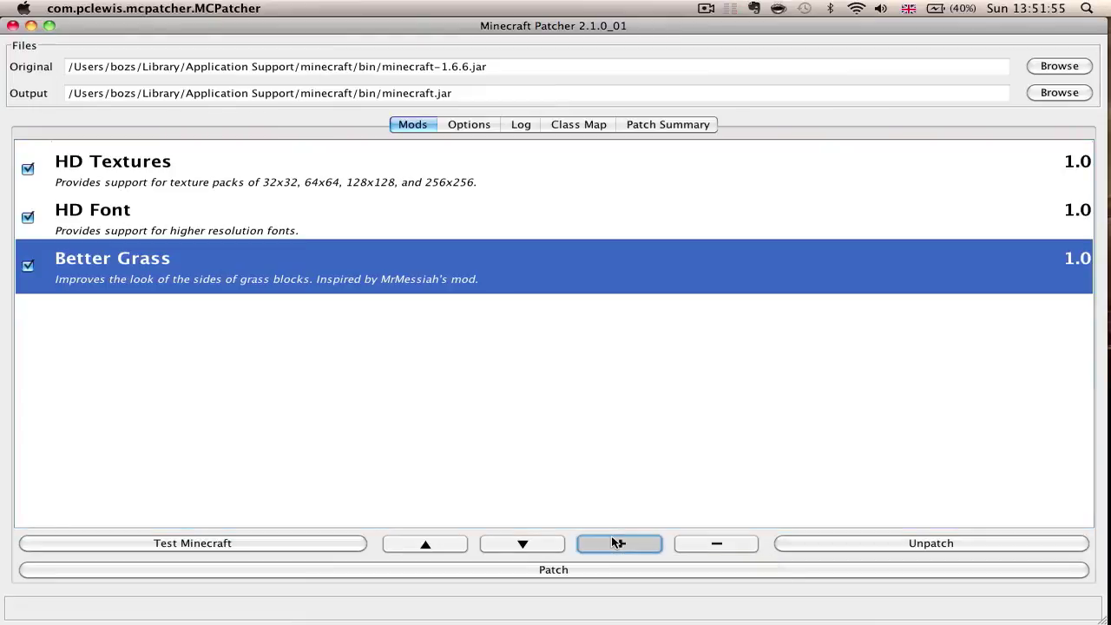
click(541, 185)
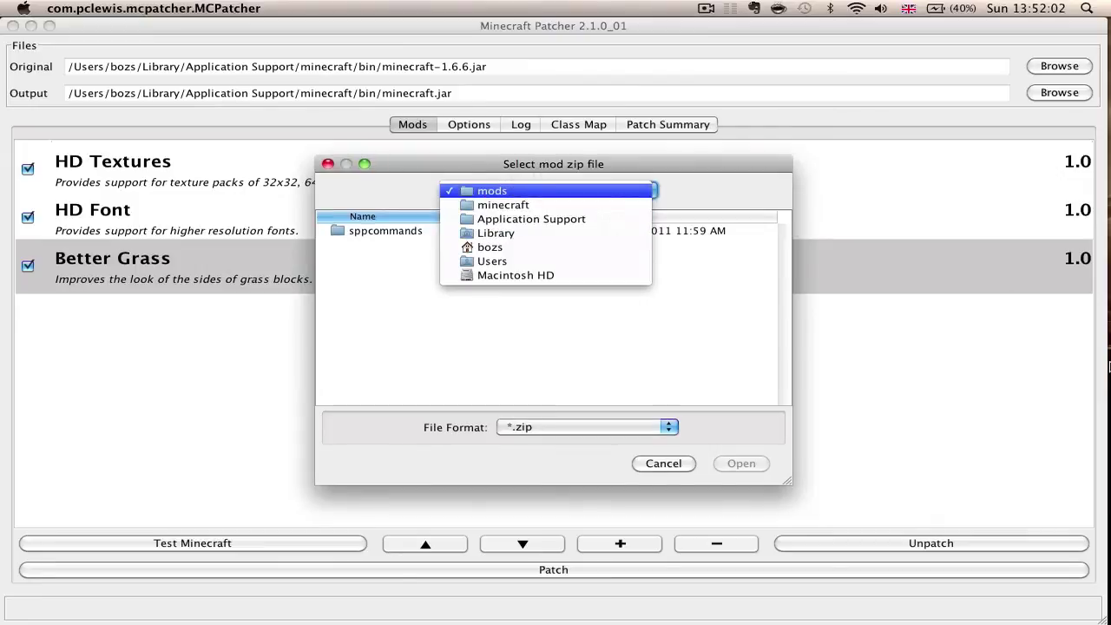
click(749, 334)
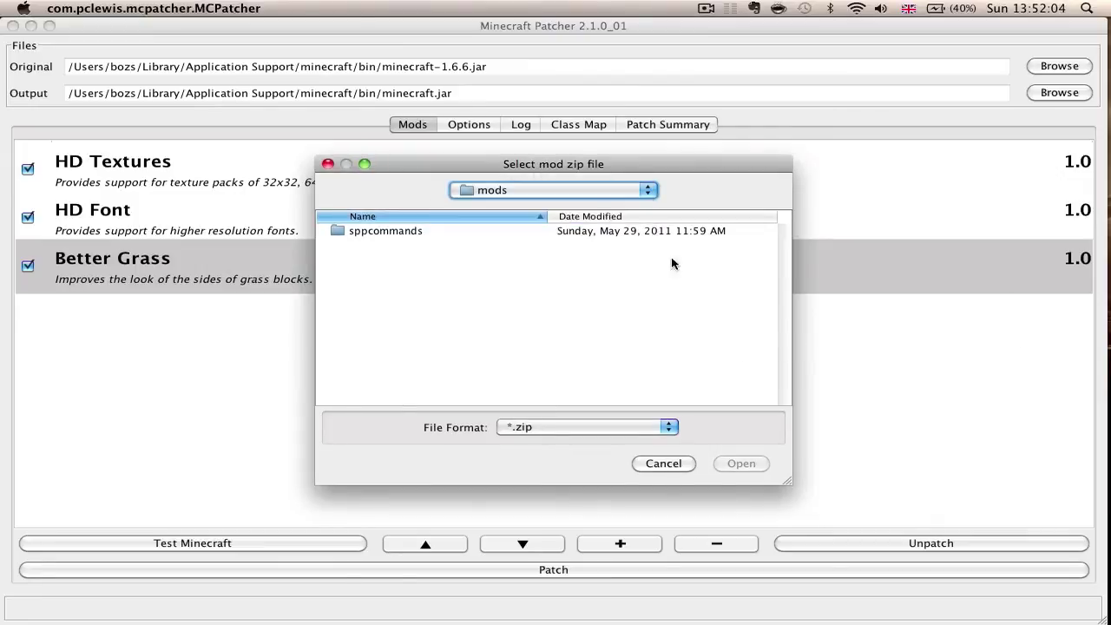
Drag the desktop Mods folder from Finder onto the mod file dialog, then close its window
mouse_move(1108, 622)
click(865, 54)
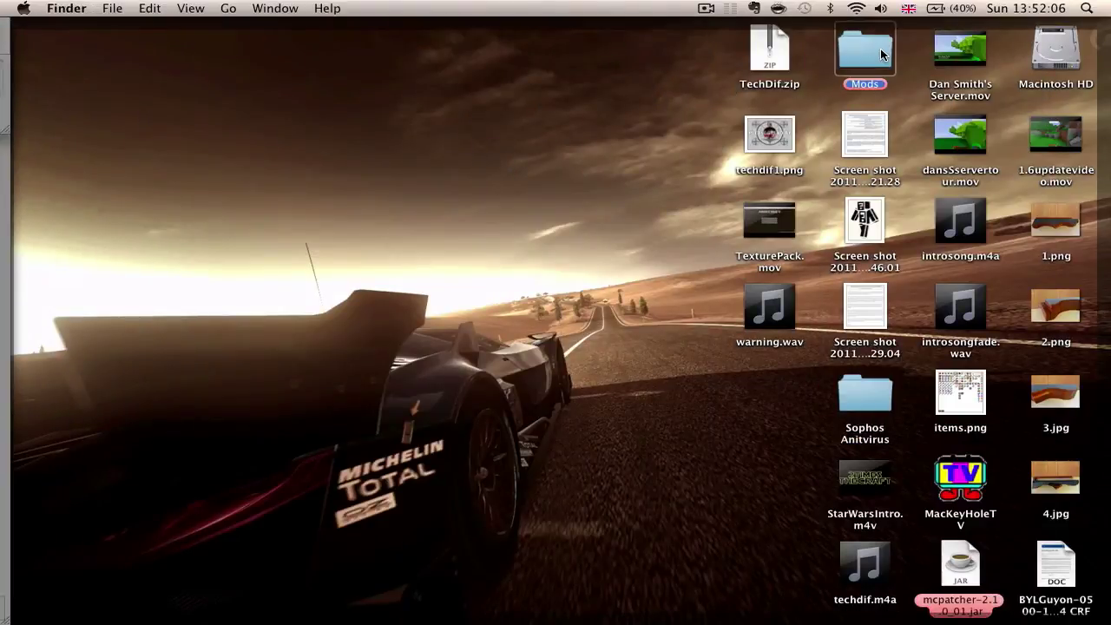
key(F11)
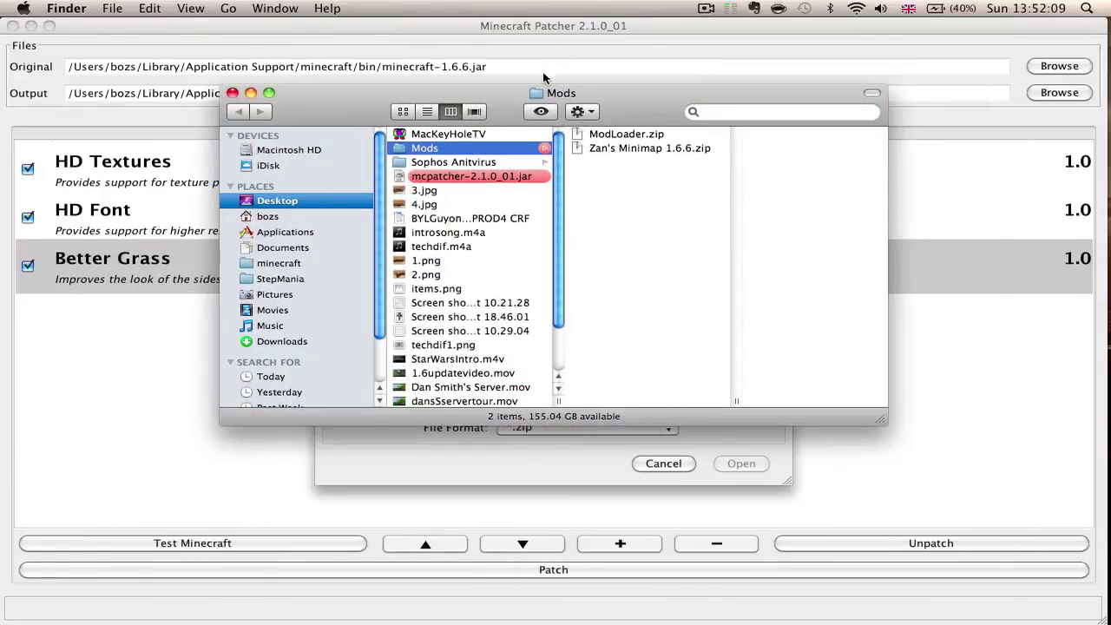
drag(625, 102, 734, 251)
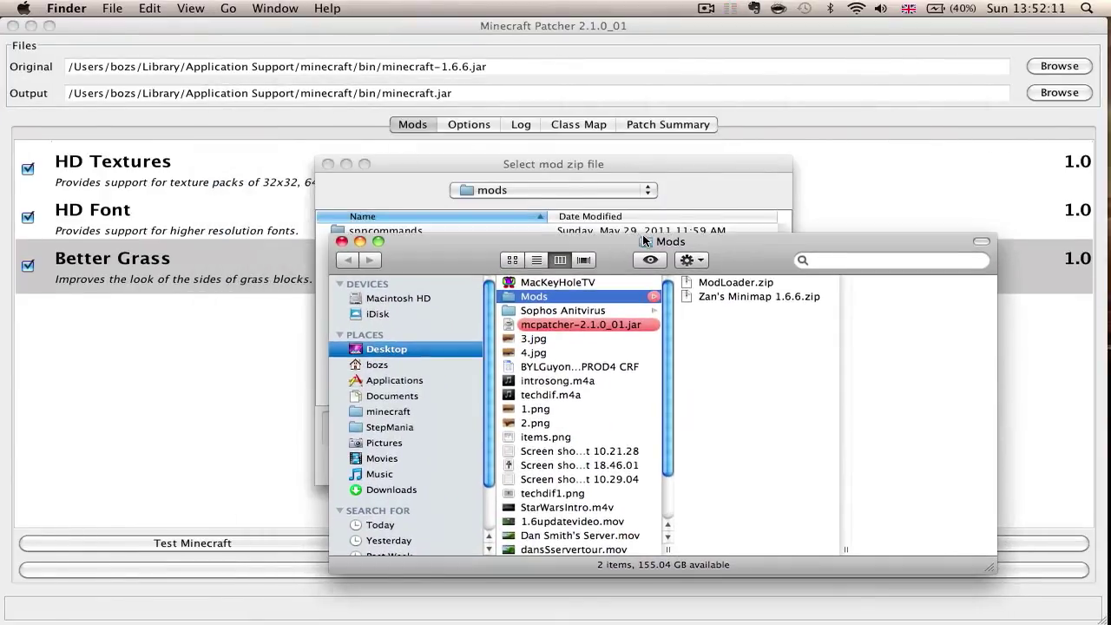
drag(646, 243, 490, 190)
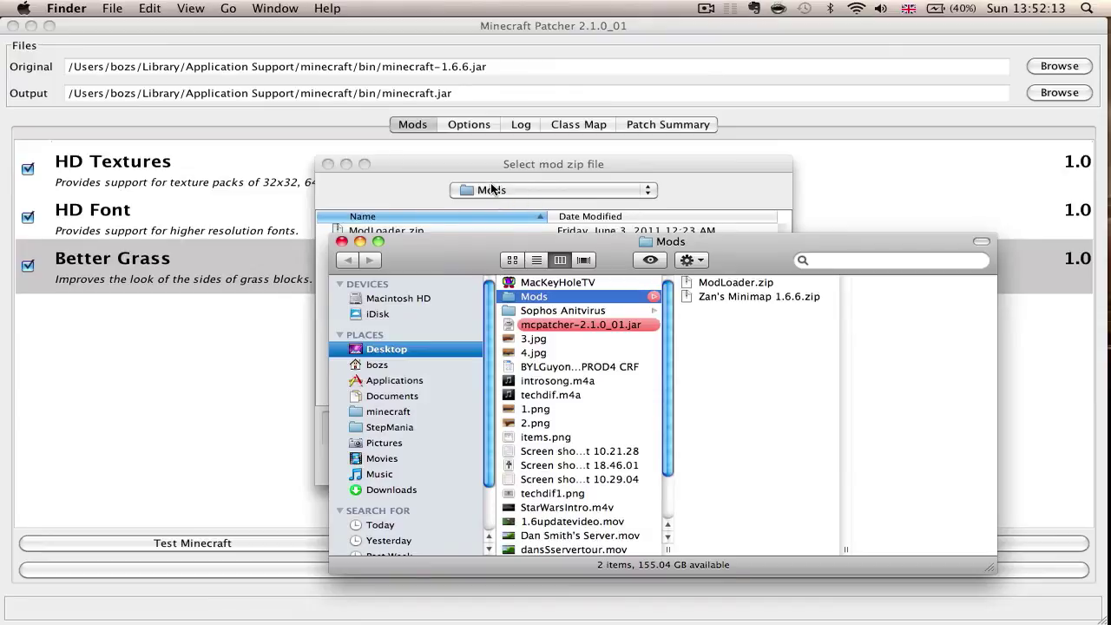
click(342, 242)
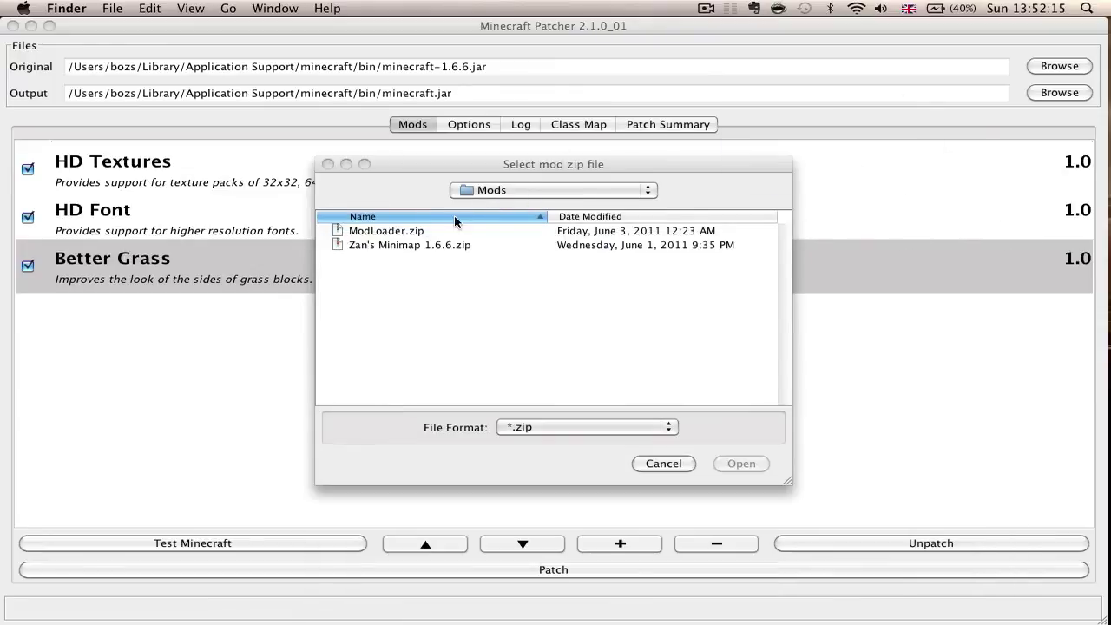
click(411, 286)
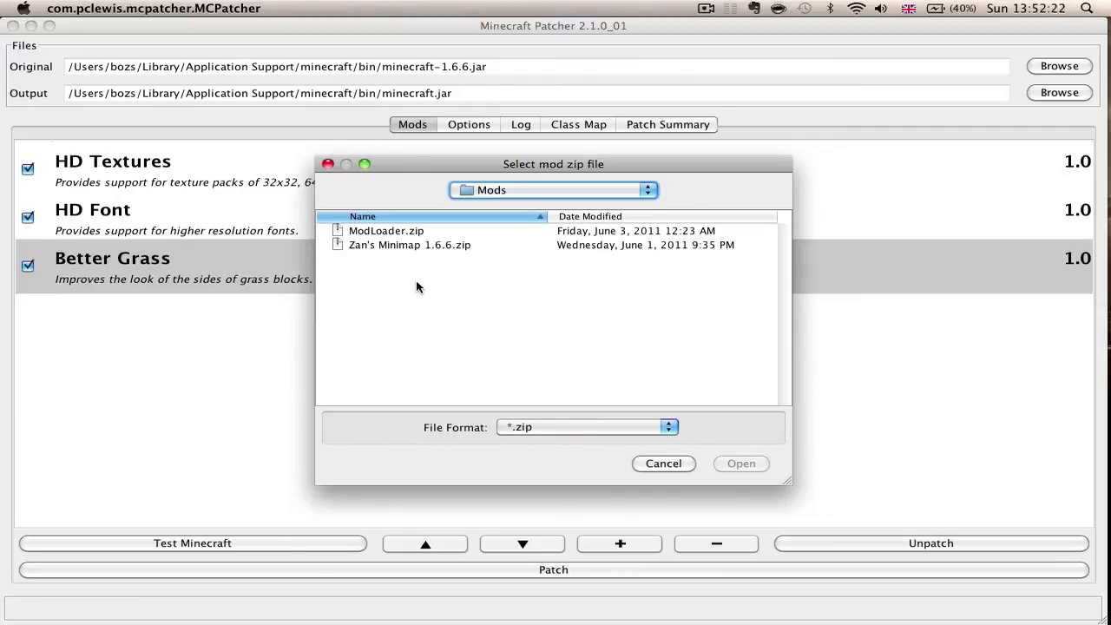
Browse to Desktop > Mods and open ModLoader.zip
click(651, 191)
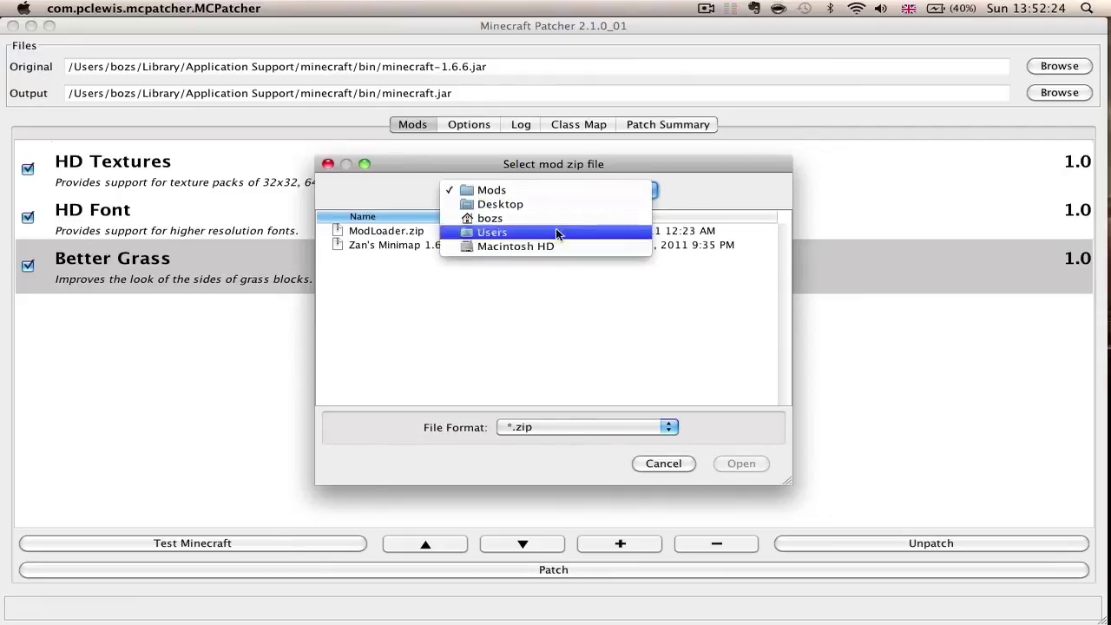
click(553, 204)
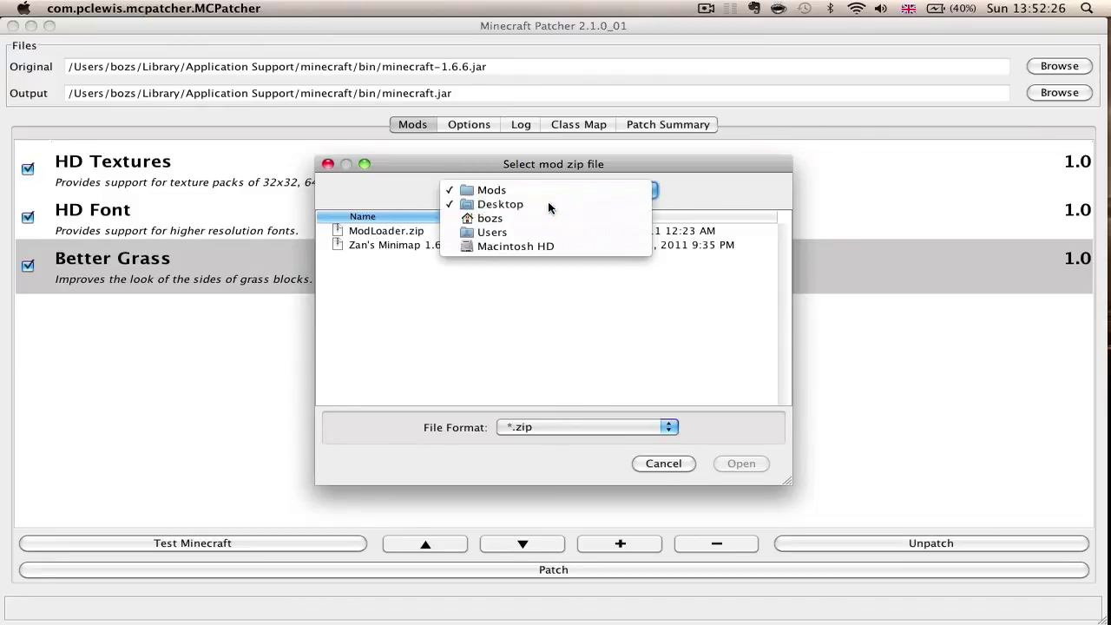
scroll(412, 256, down, 5)
double_click(363, 258)
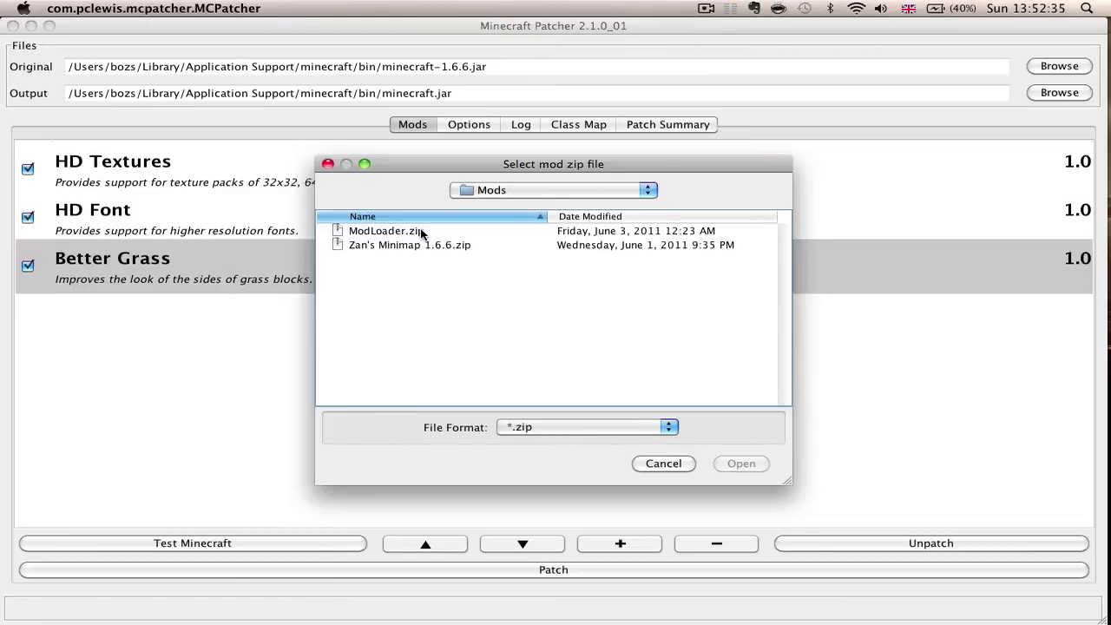
double_click(405, 235)
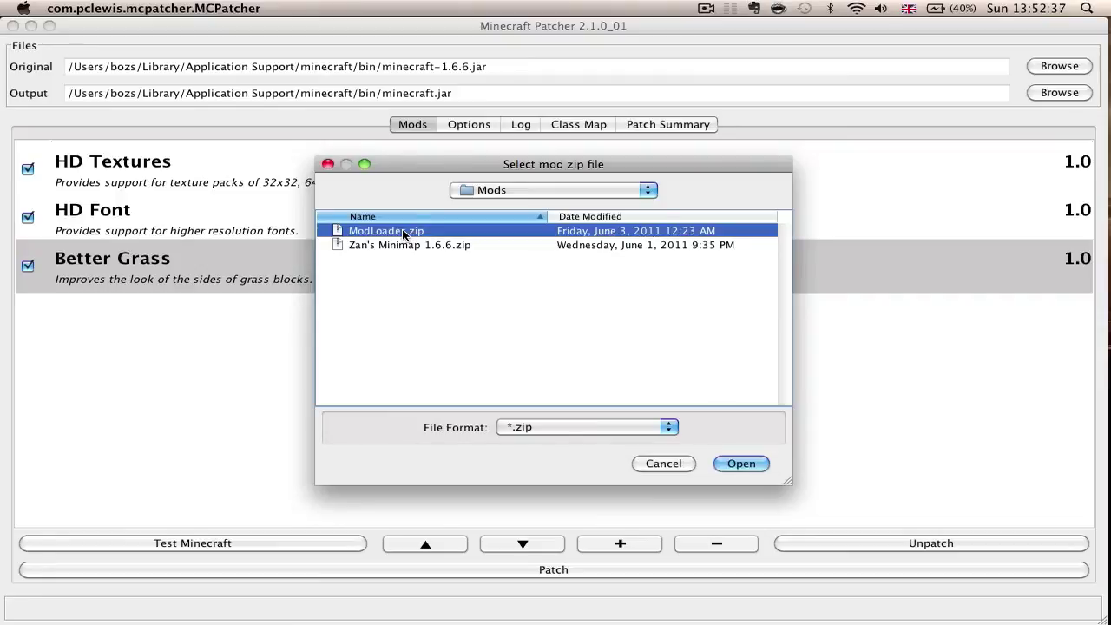
click(590, 453)
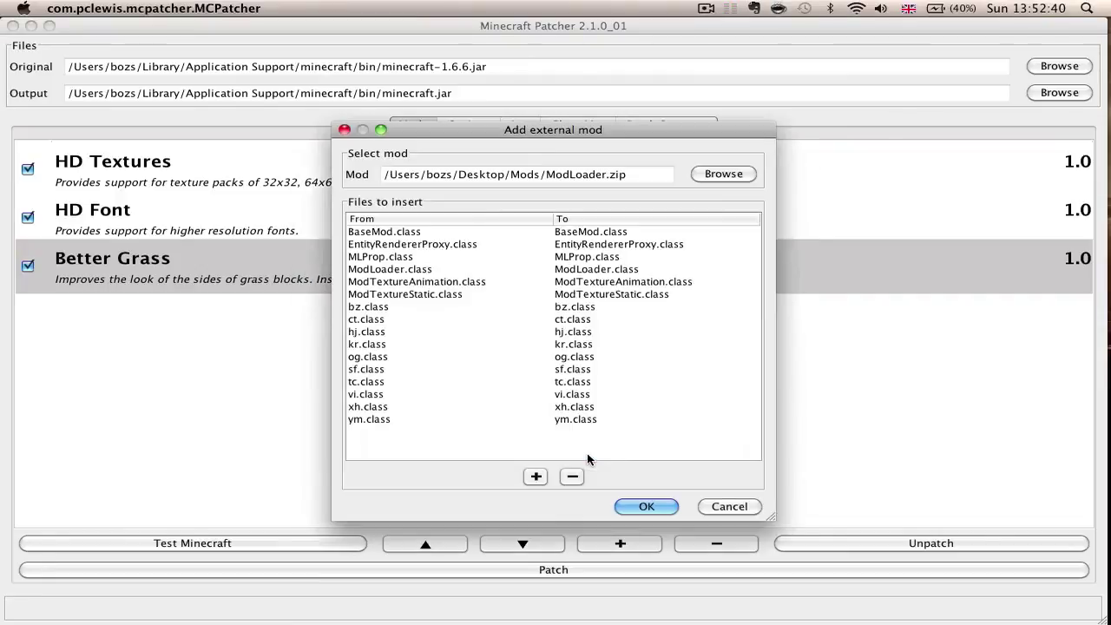
drag(533, 132, 541, 83)
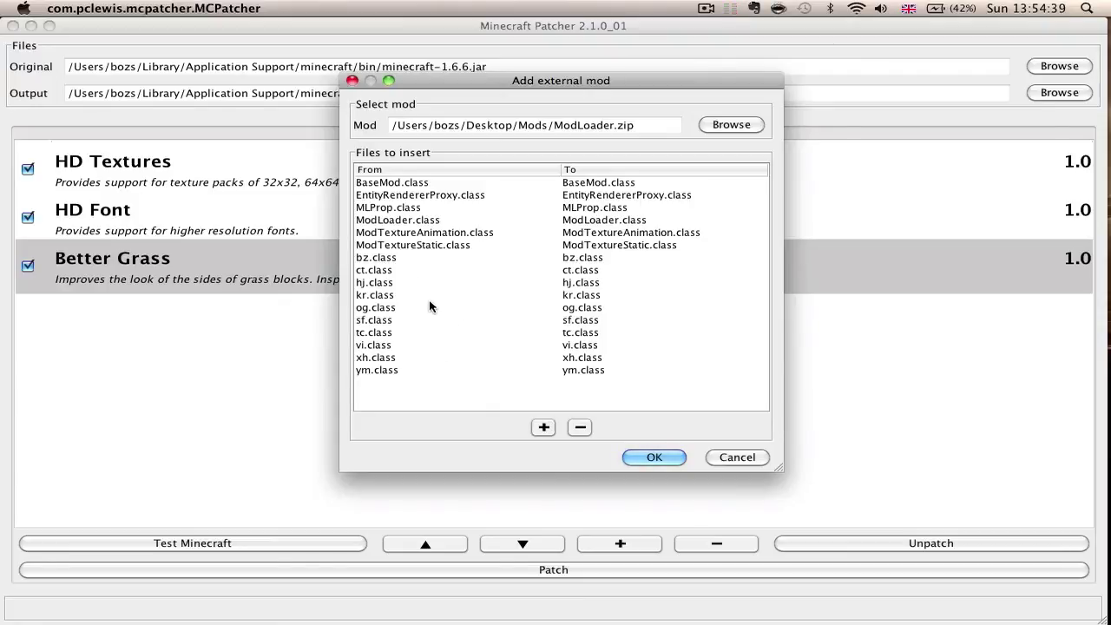
Confirm ModLoader with its 16 class files, such as kr.class, then add another external mod
click(359, 296)
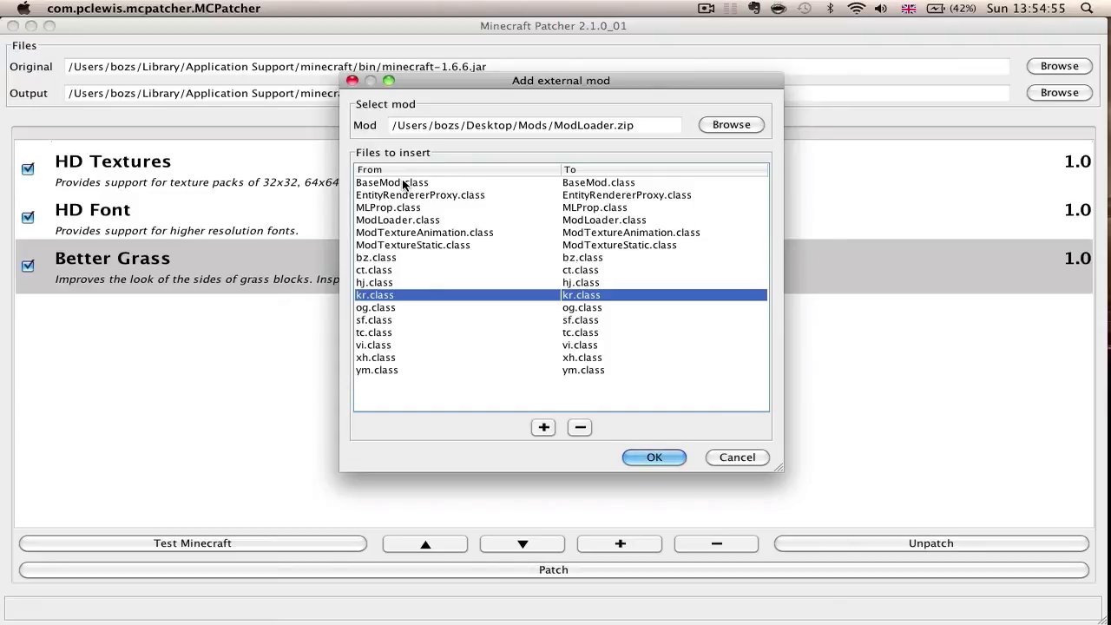
click(653, 458)
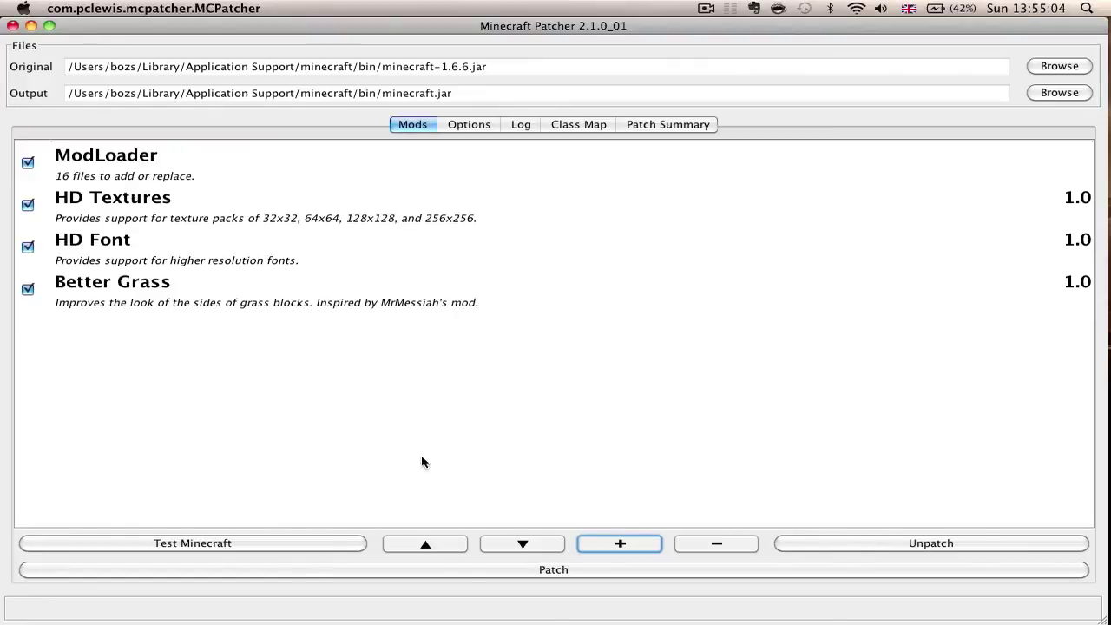
click(621, 544)
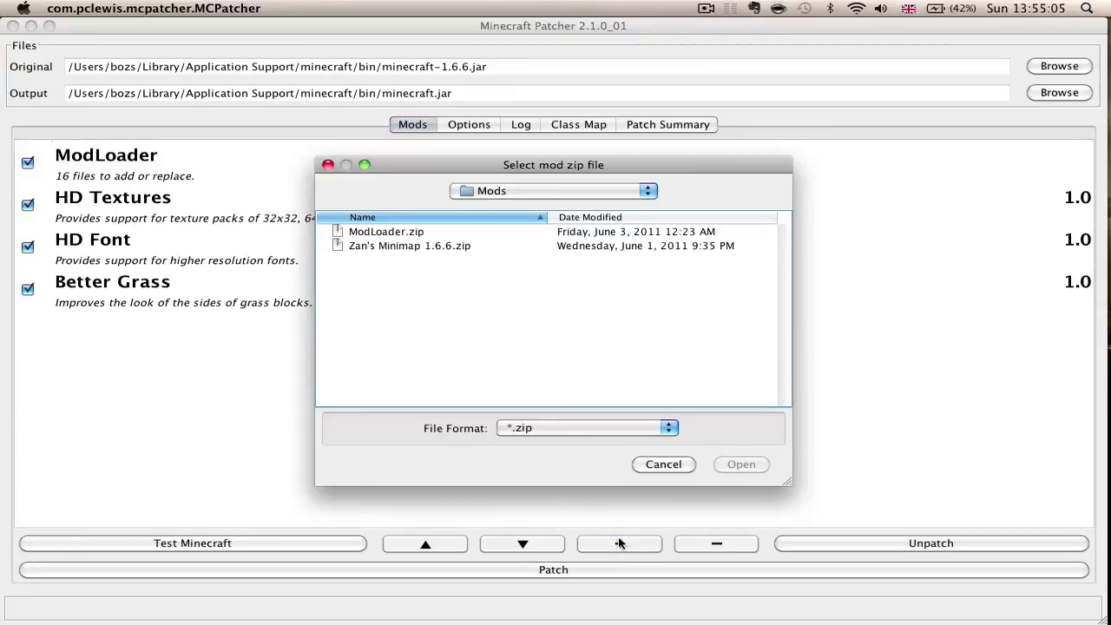
Select and open Zan's Minimap 1.6.6.zip from the Mods folder
click(382, 246)
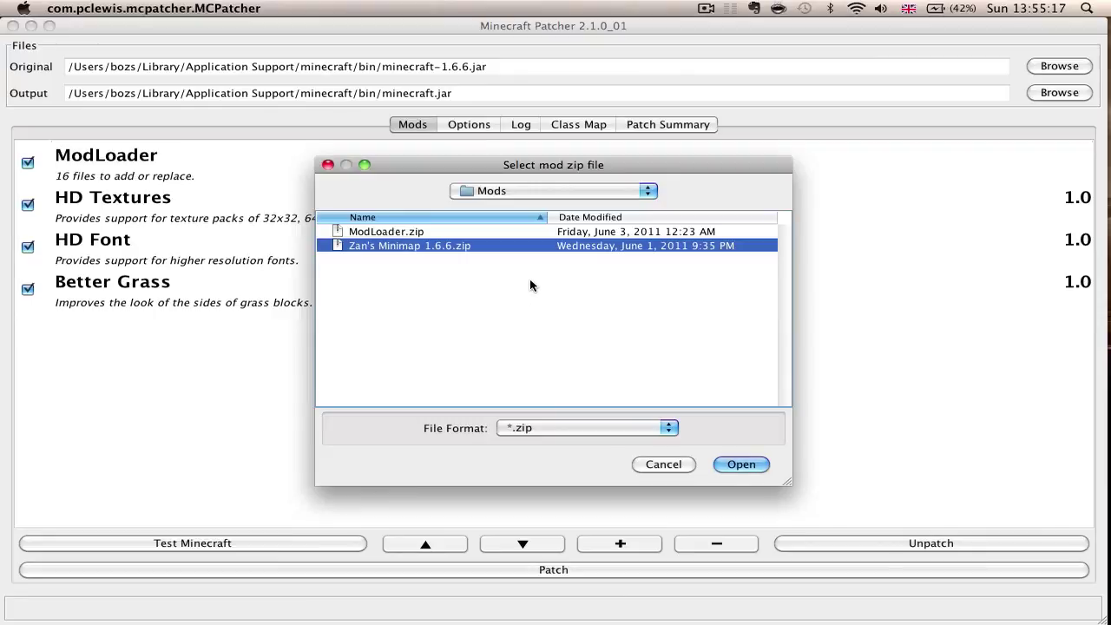
click(736, 464)
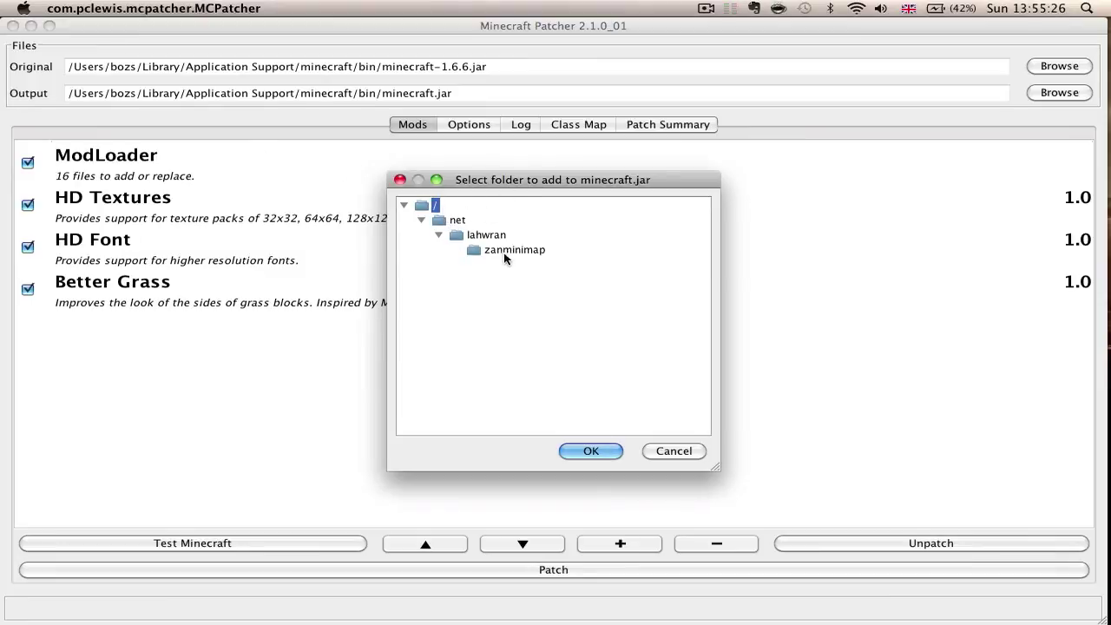
Choose net/lahwran as the base folder so the classes map into zanminimap
click(455, 220)
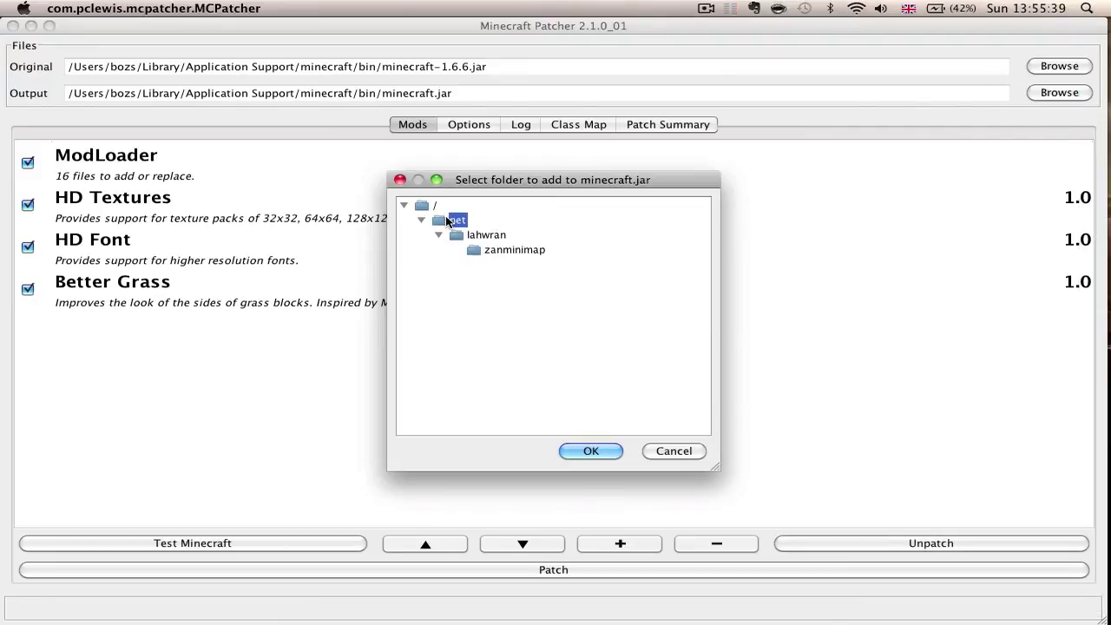
click(480, 235)
click(586, 452)
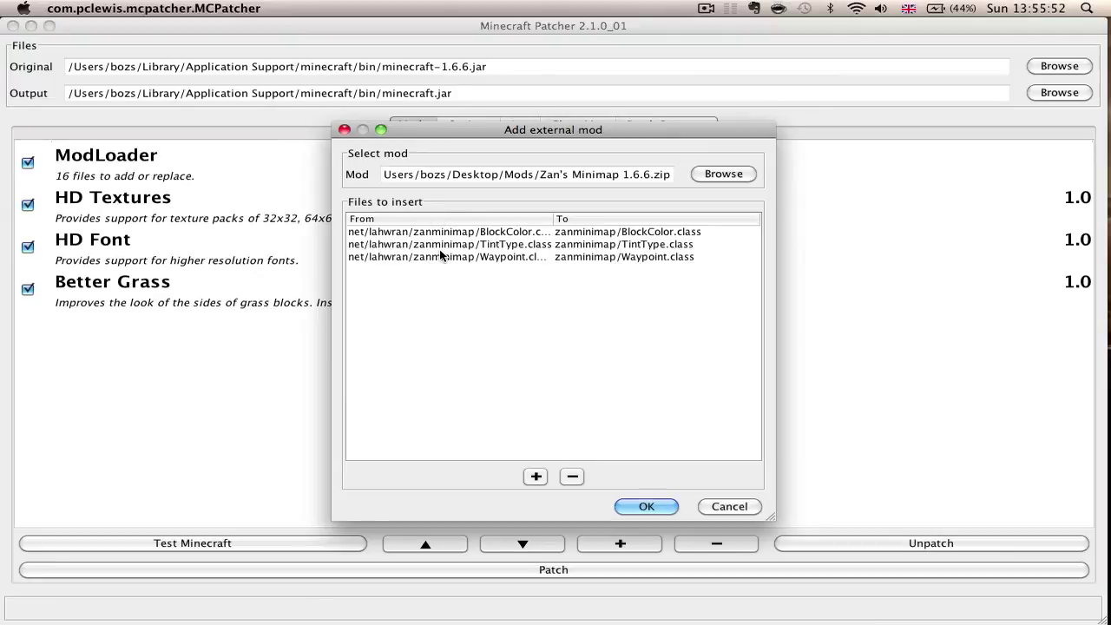
Confirm Zan's Minimap 1.6.6 with 3 files and patch minecraft.jar with all five mods
click(645, 506)
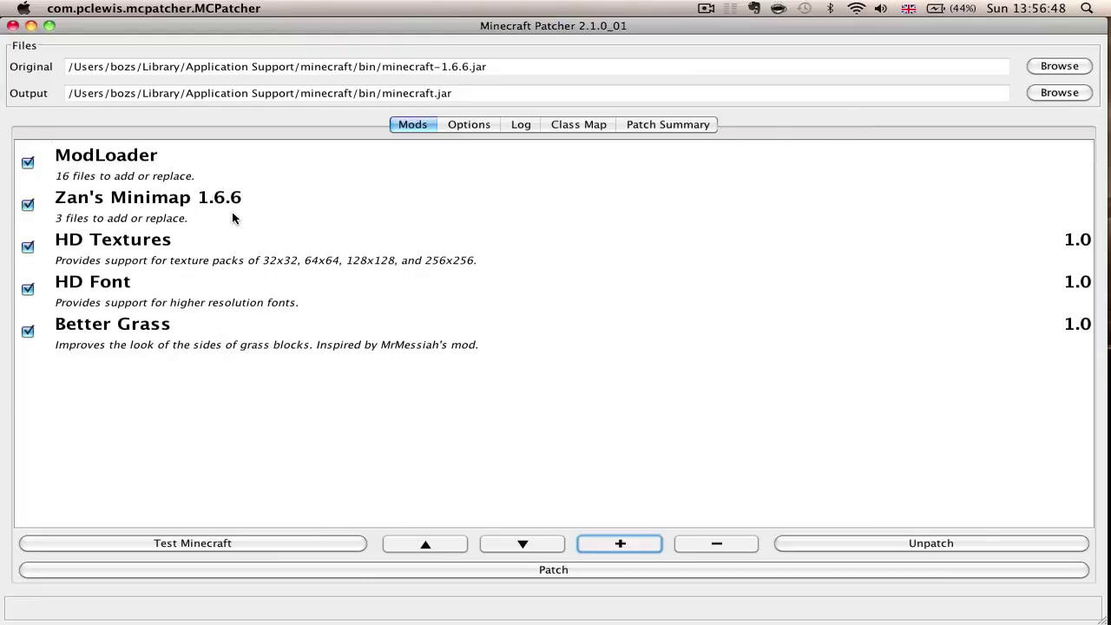
click(533, 571)
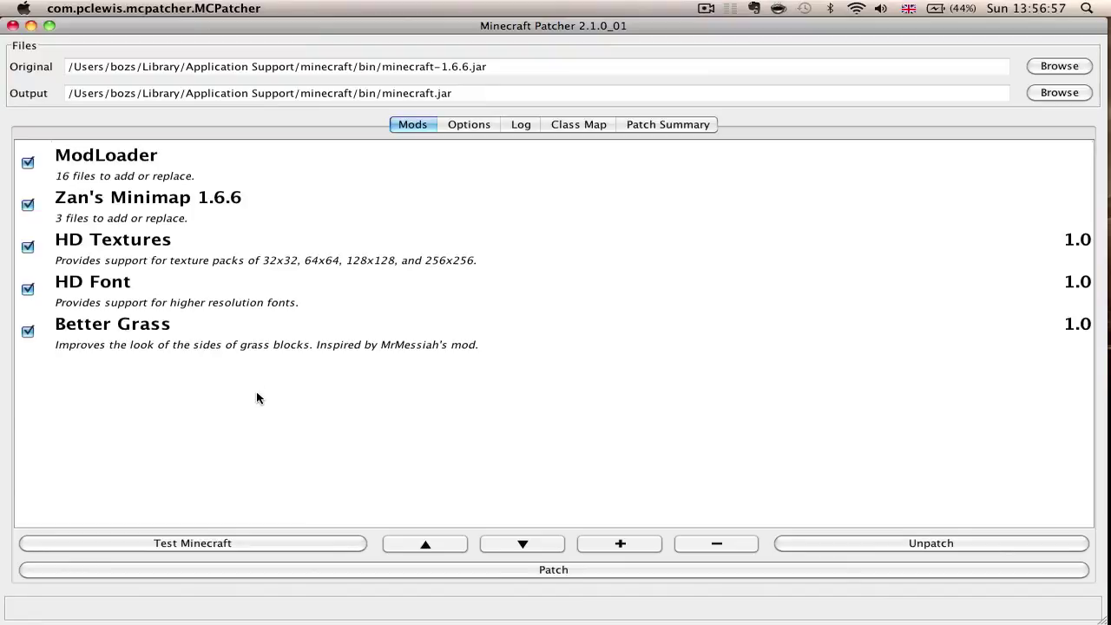
Force-quit the unresponsive Minecraft through the Apple menu's Force Quit window
mouse_move(1109, 415)
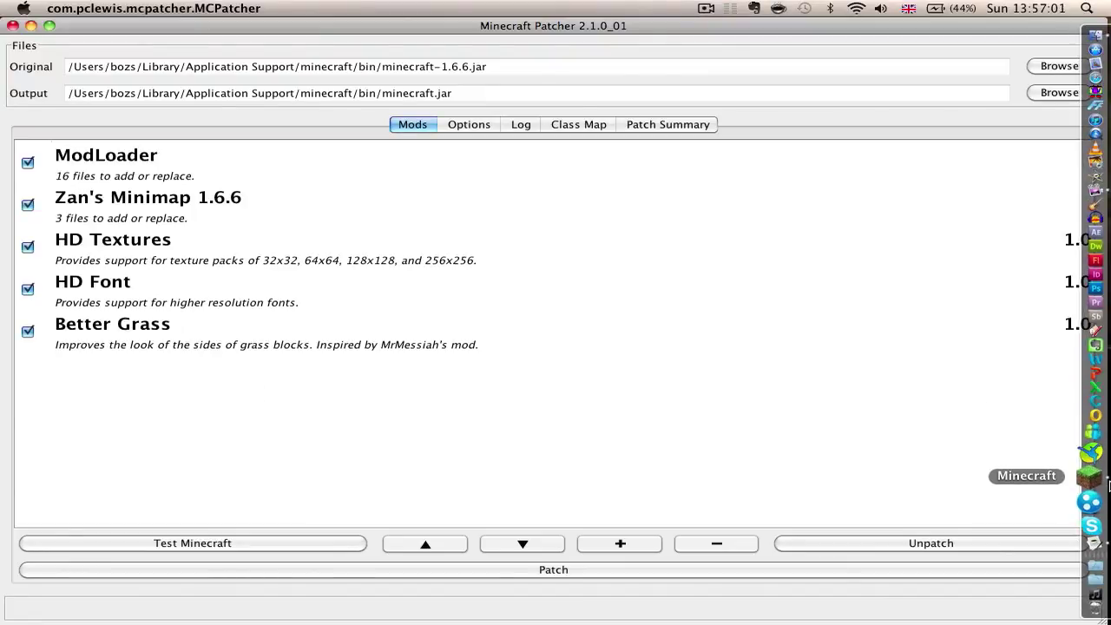
click(23, 8)
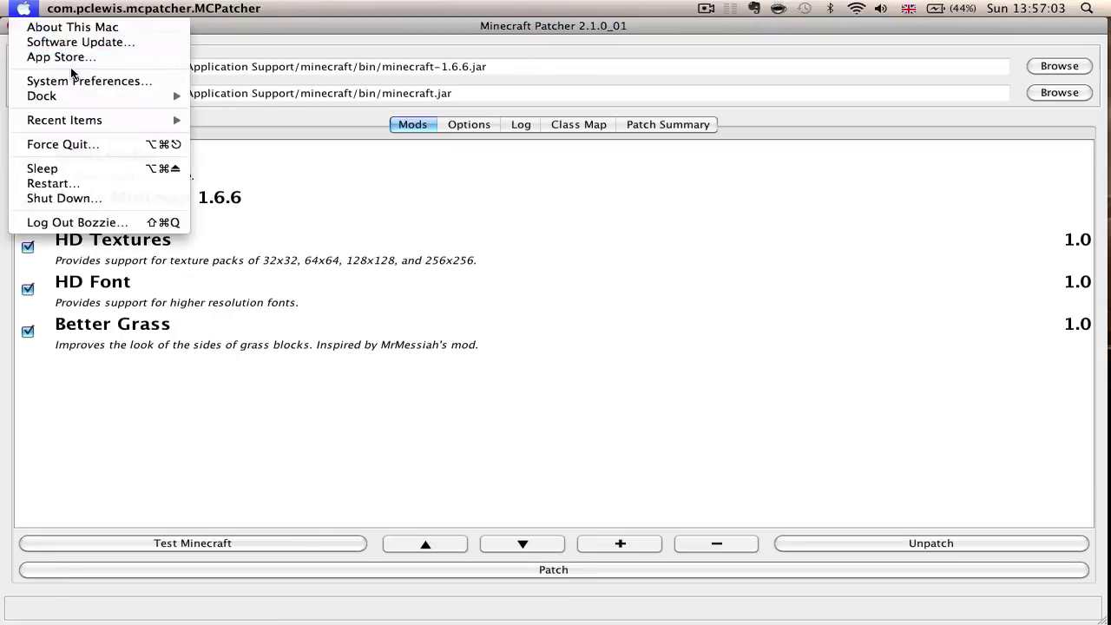
click(101, 145)
click(681, 391)
click(835, 508)
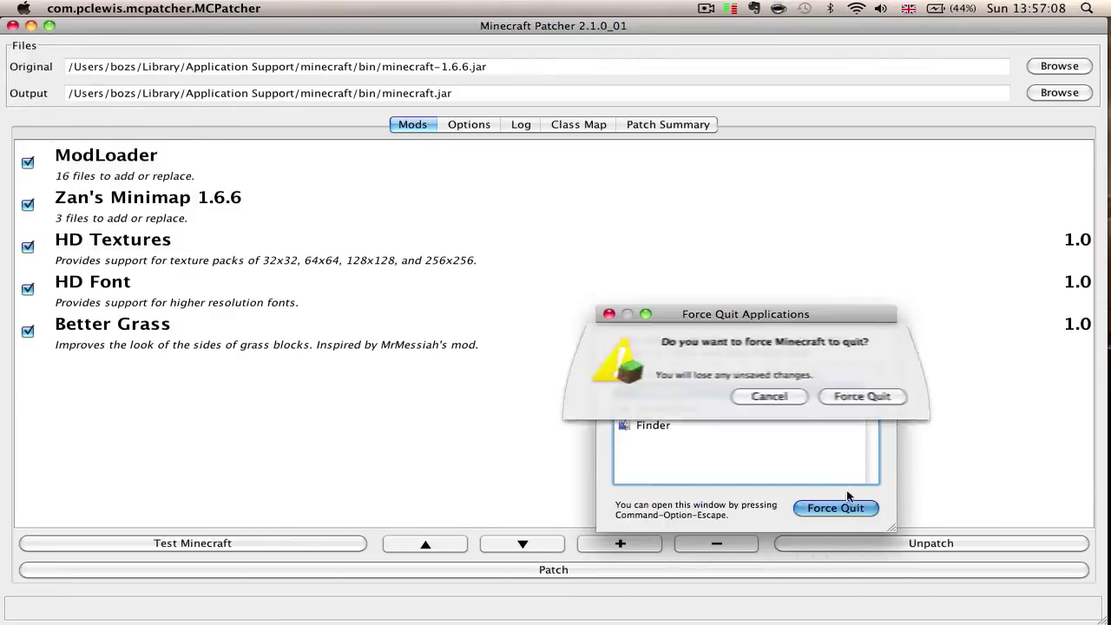
click(859, 393)
click(609, 314)
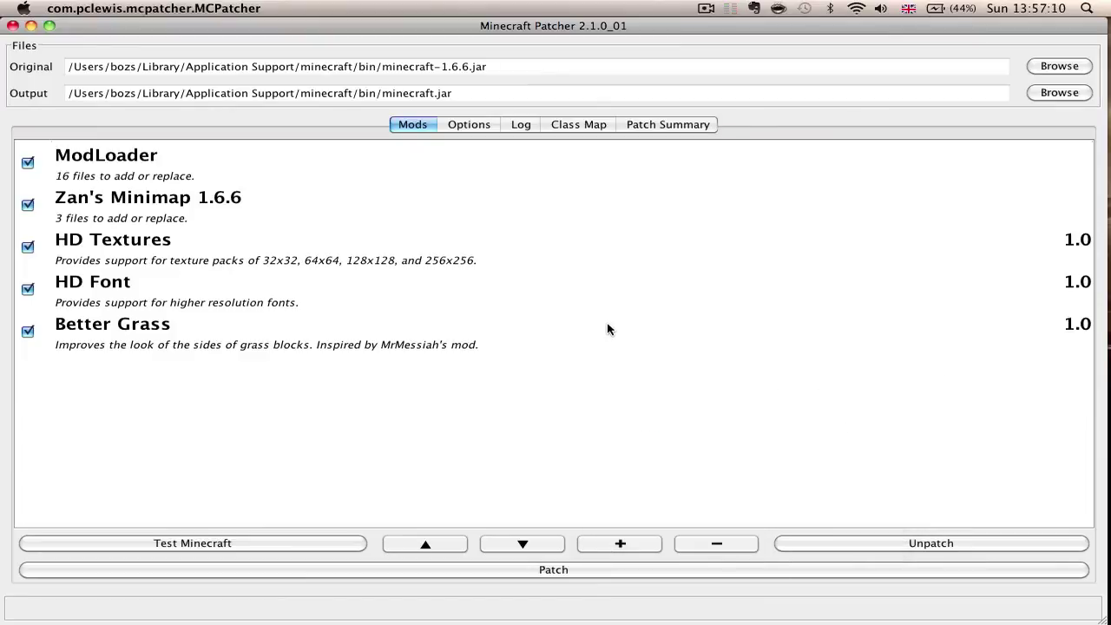
Quit MCPatcher and relaunch Minecraft from the Dock to reach its launcher
key(super+q)
mouse_move(1108, 347)
click(1108, 484)
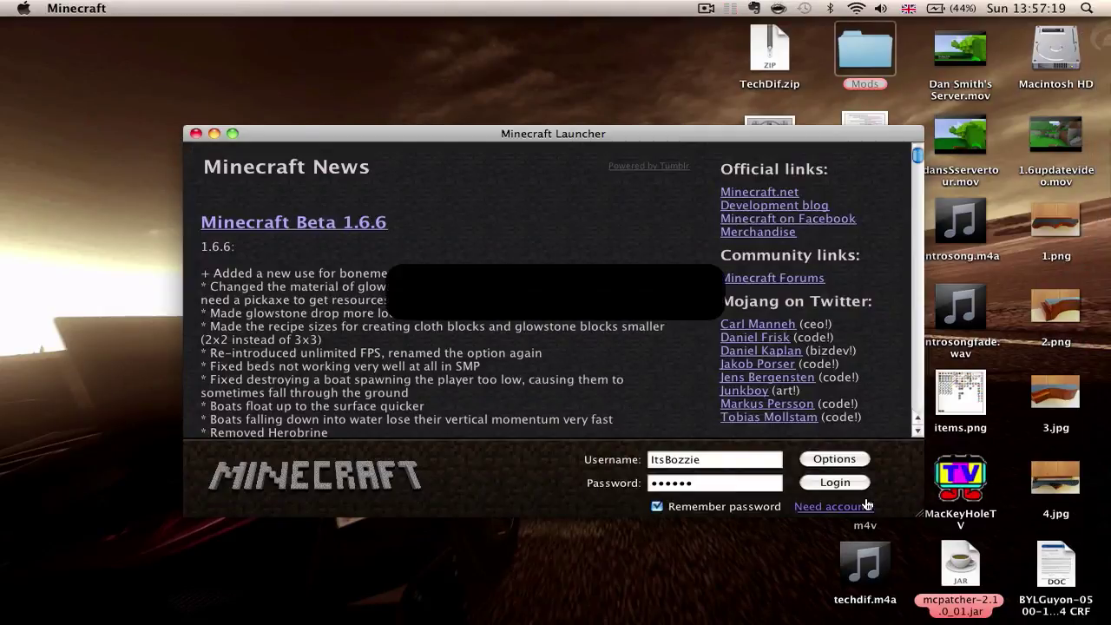
Log in from the launcher, maximize the game window, and connect to the entered multiplayer server IP
click(829, 486)
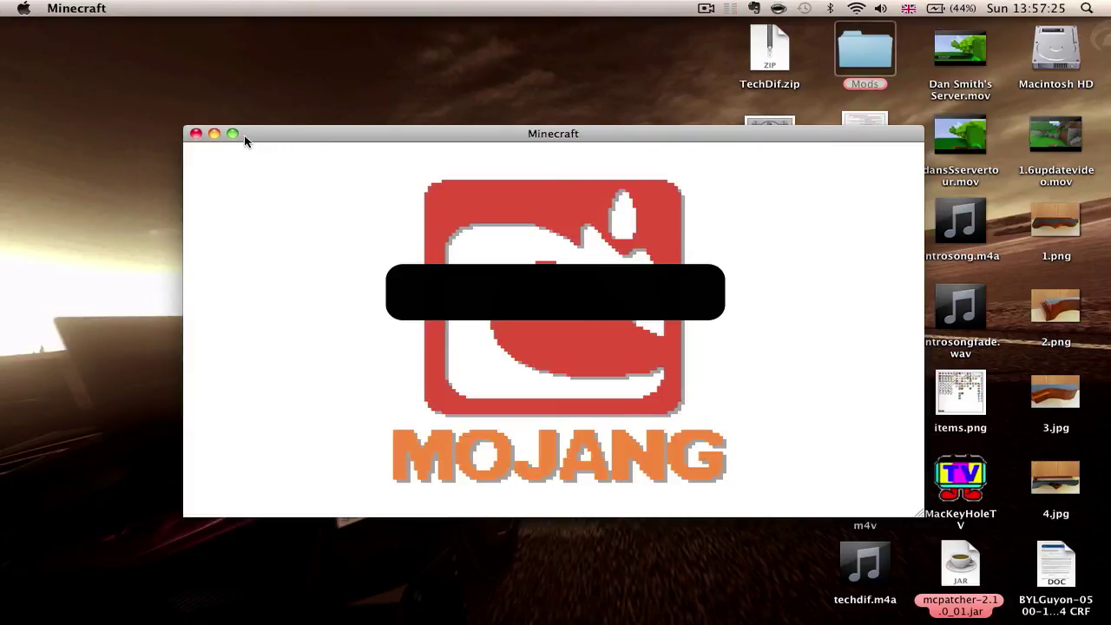
click(232, 133)
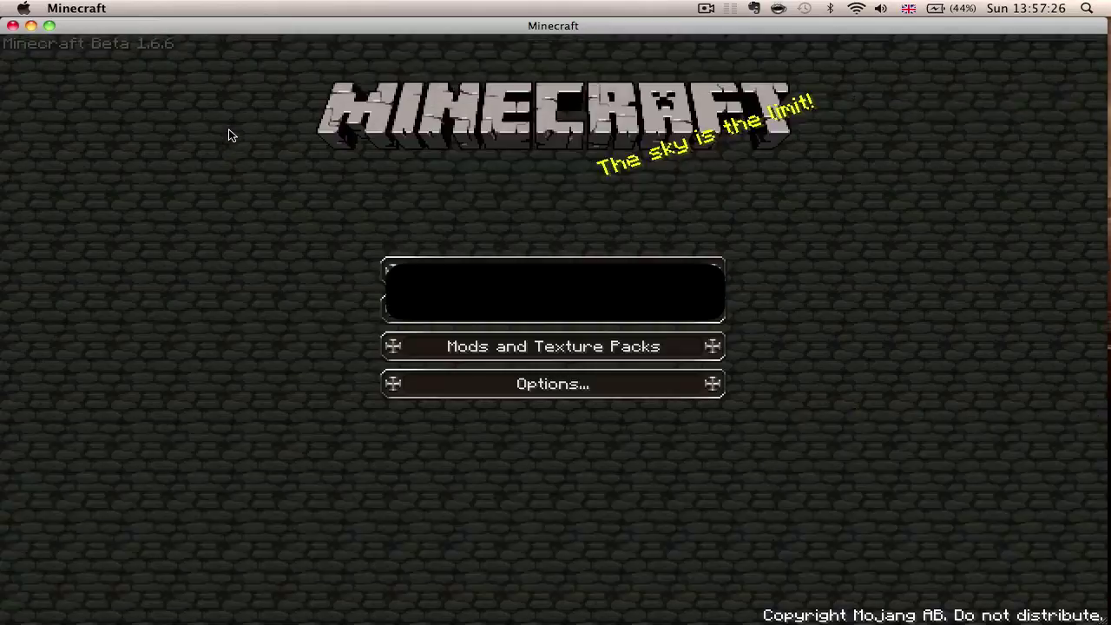
click(553, 307)
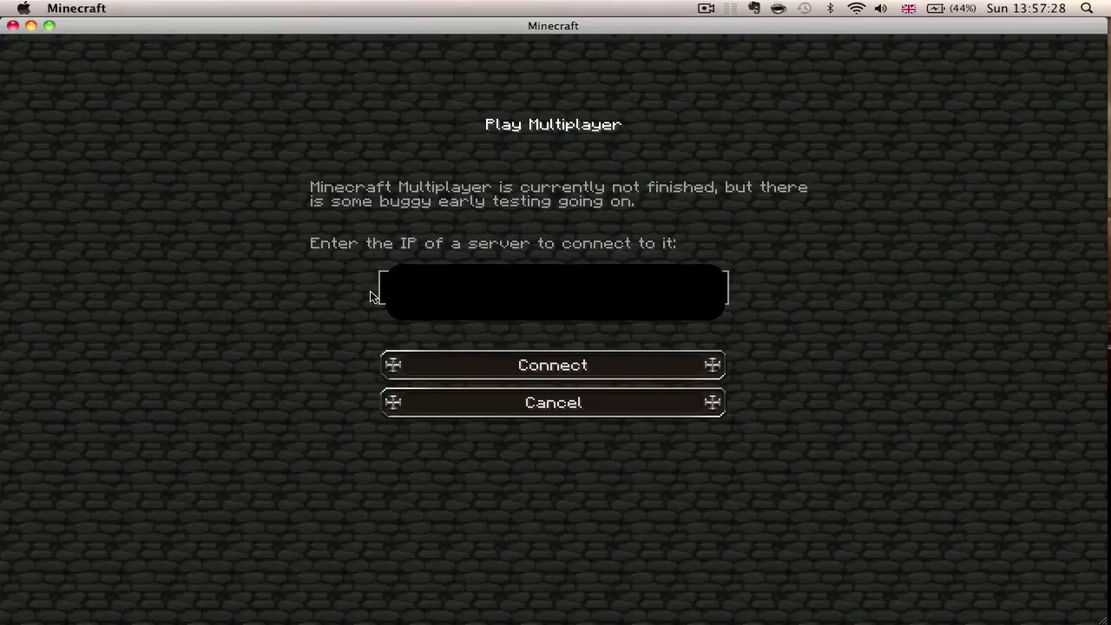
click(437, 368)
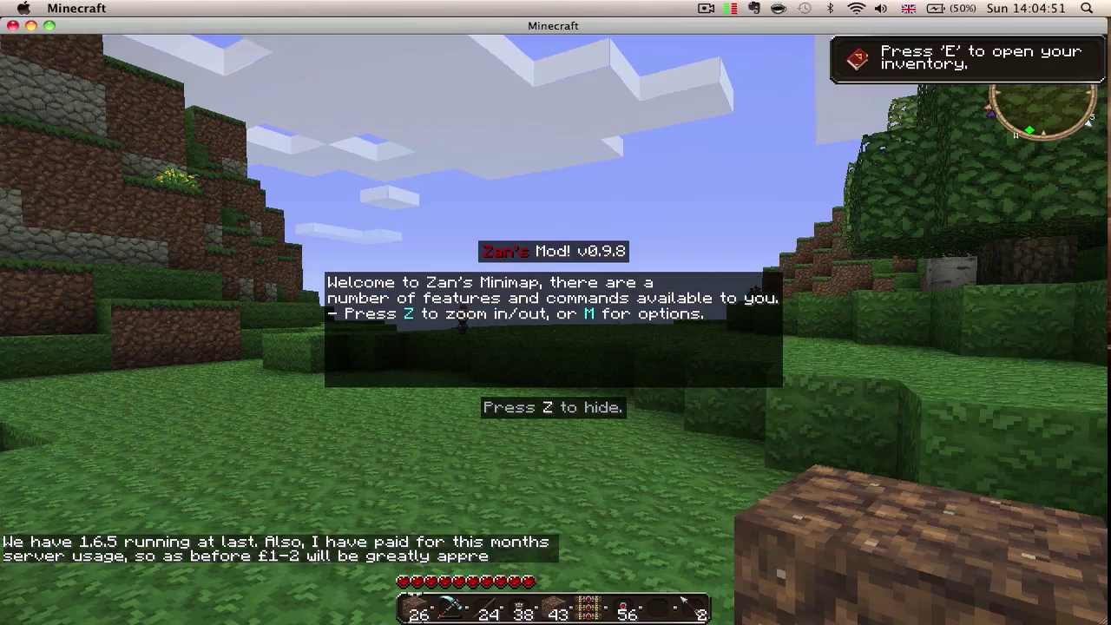
Hide the Zan's Minimap welcome message and open the inventory
mouse_move(684, 599)
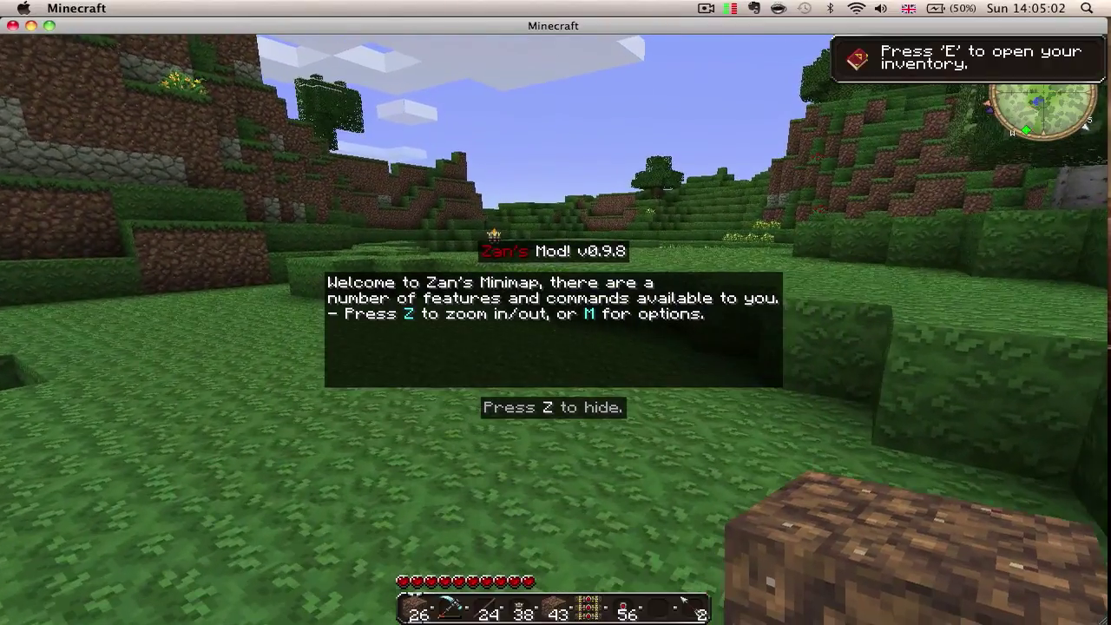
key(z)
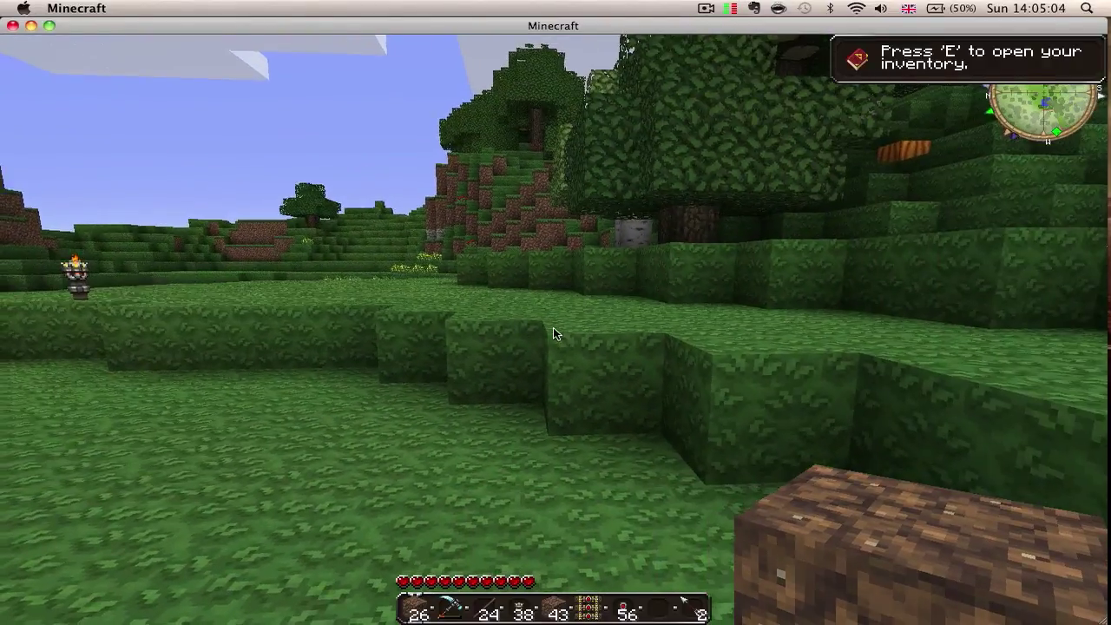
key(e)
key(e)
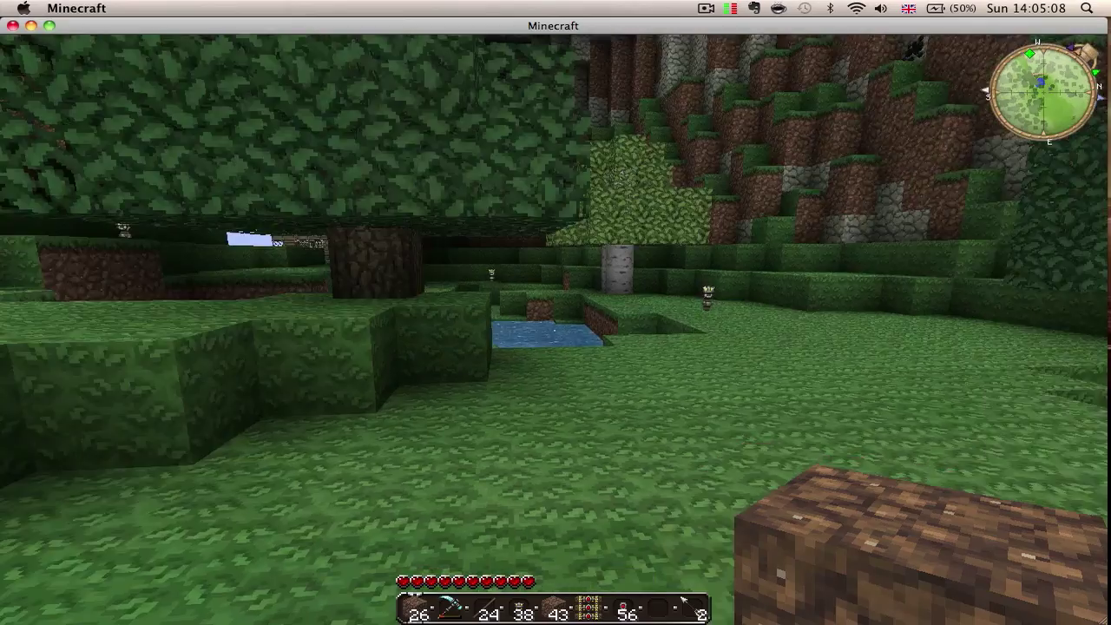
Walk past the fence and through the glass doorway into the torch-lit stone room, then bring up the minimap's Waypoints list
key(w)
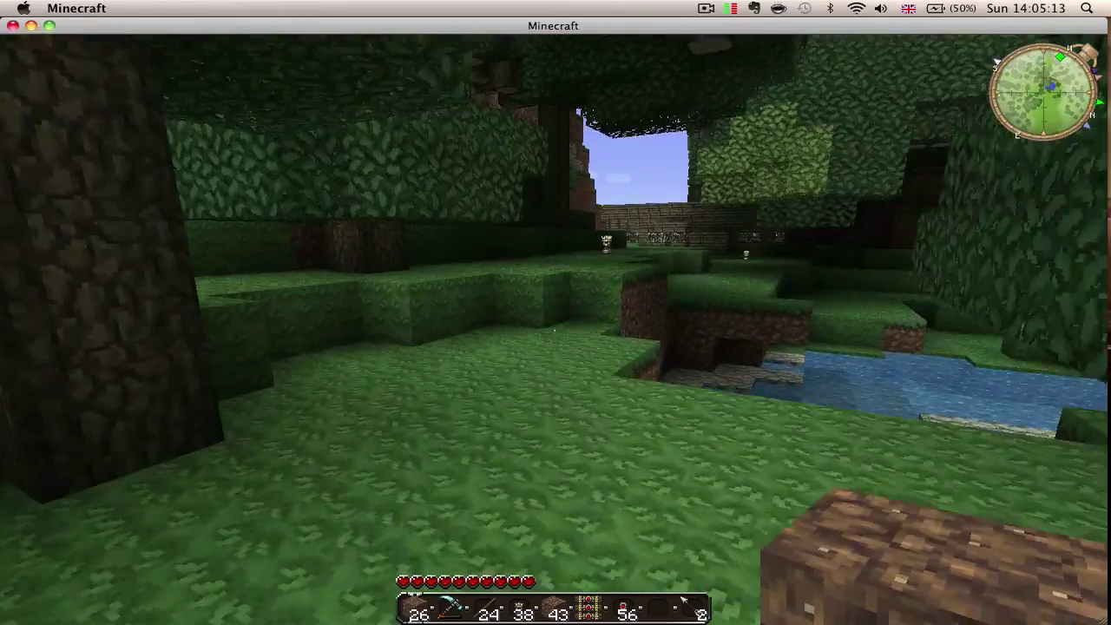
key(w)
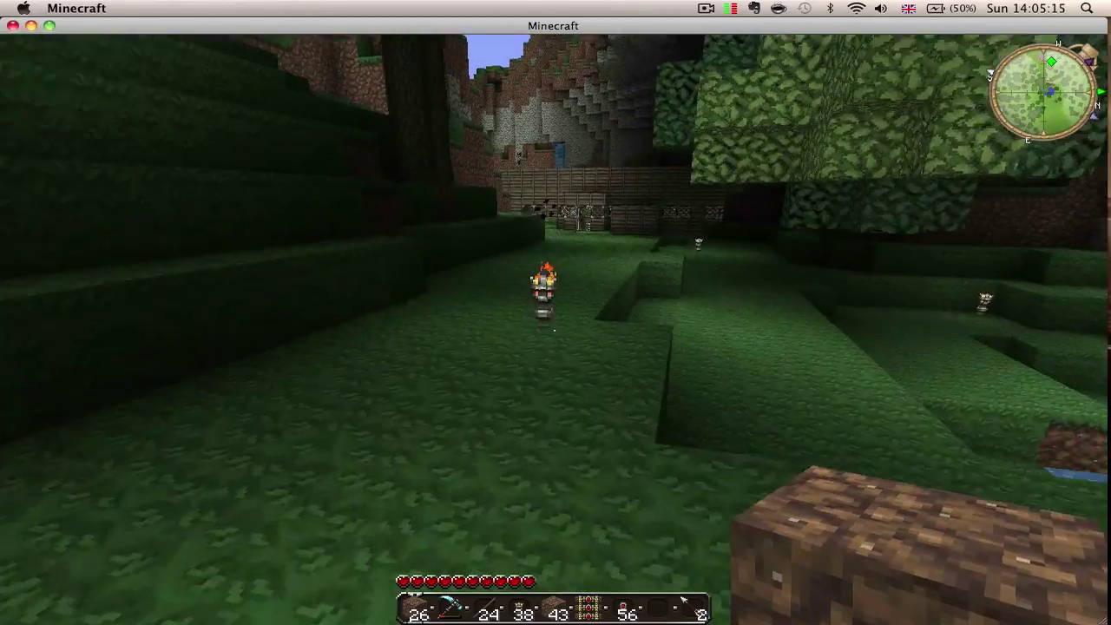
key(w)
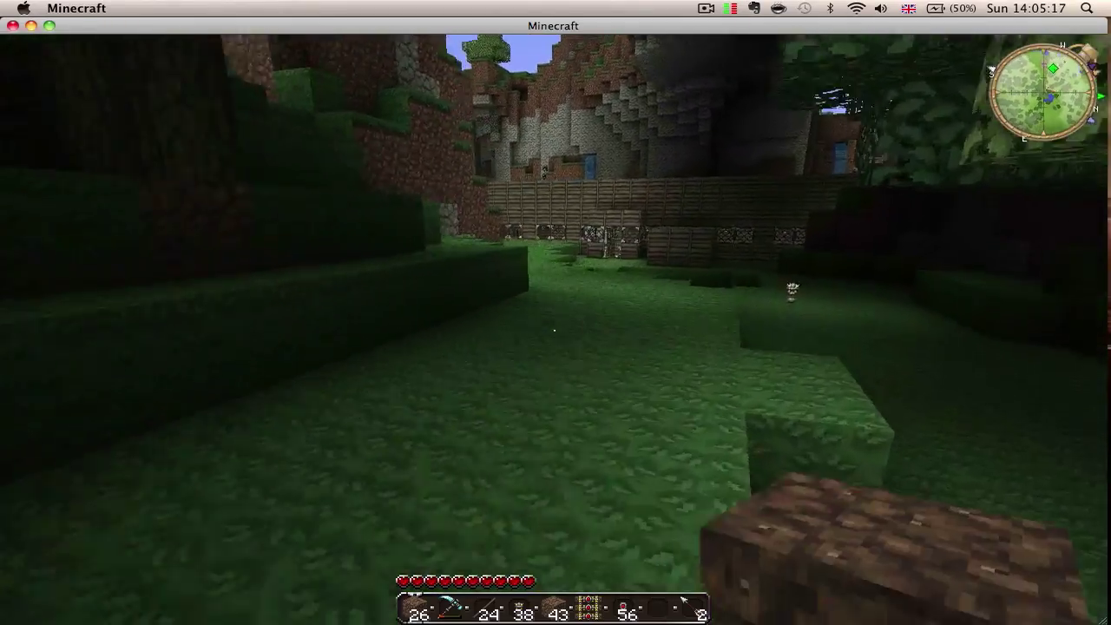
key(w)
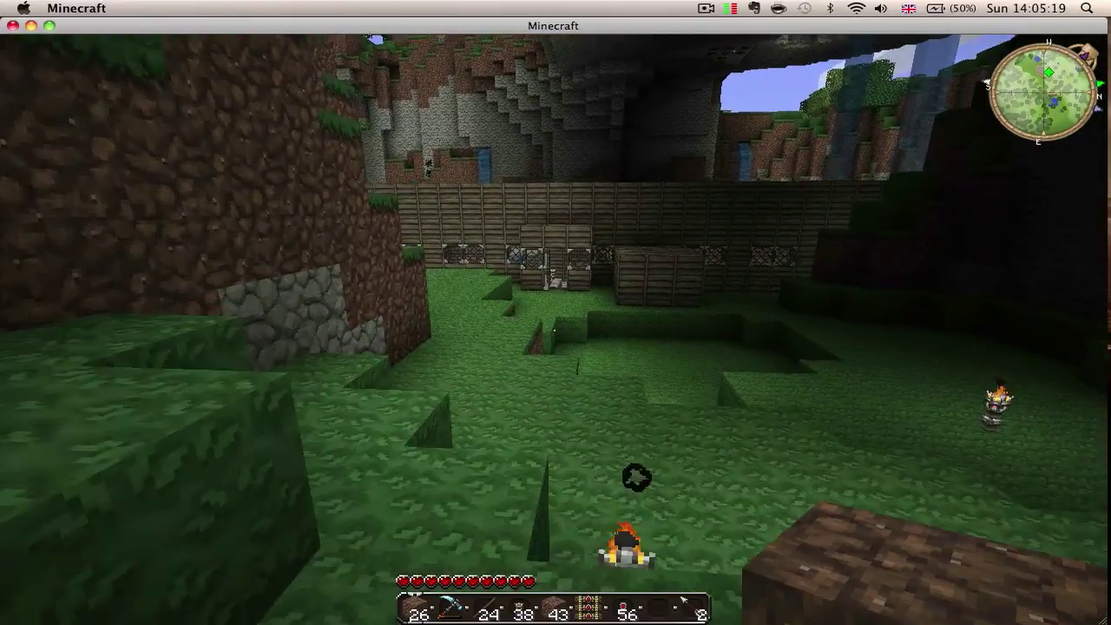
key(w)
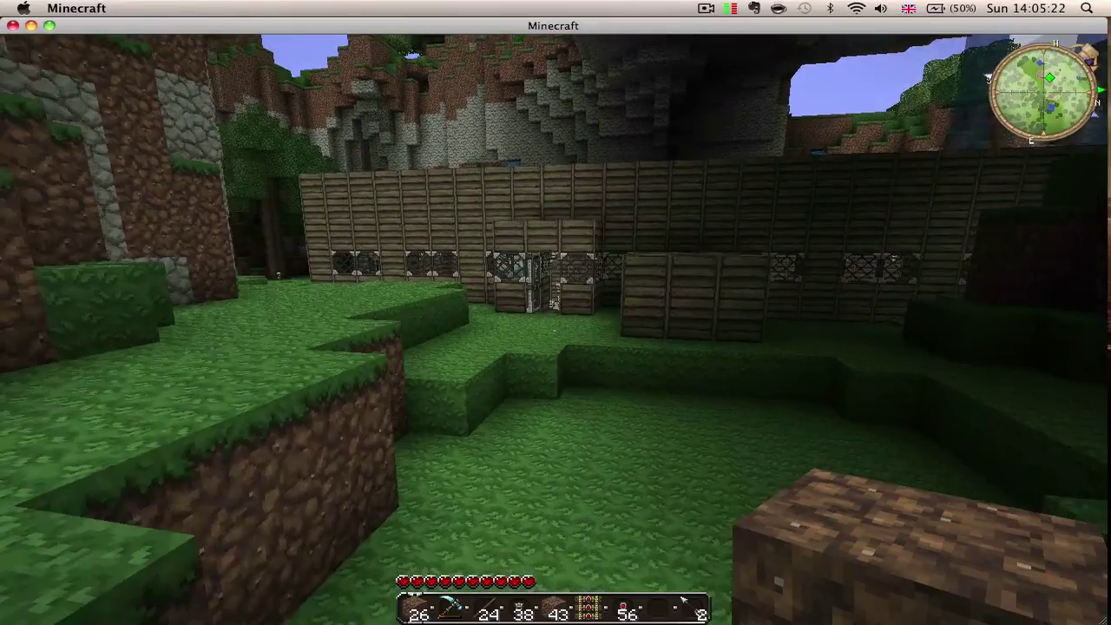
key(w)
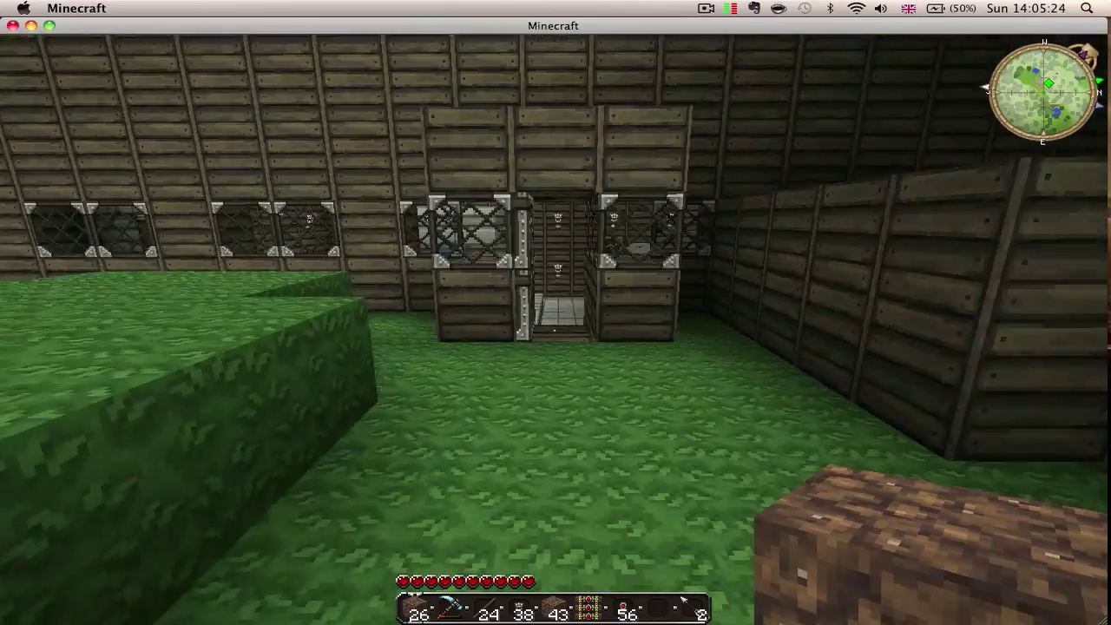
key(w)
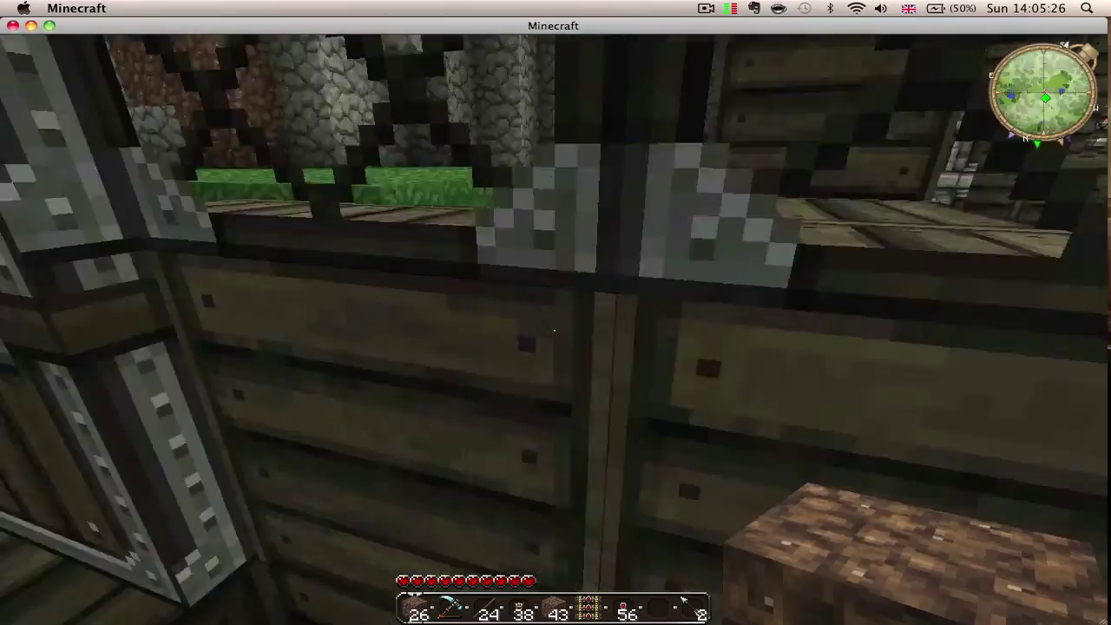
key(w)
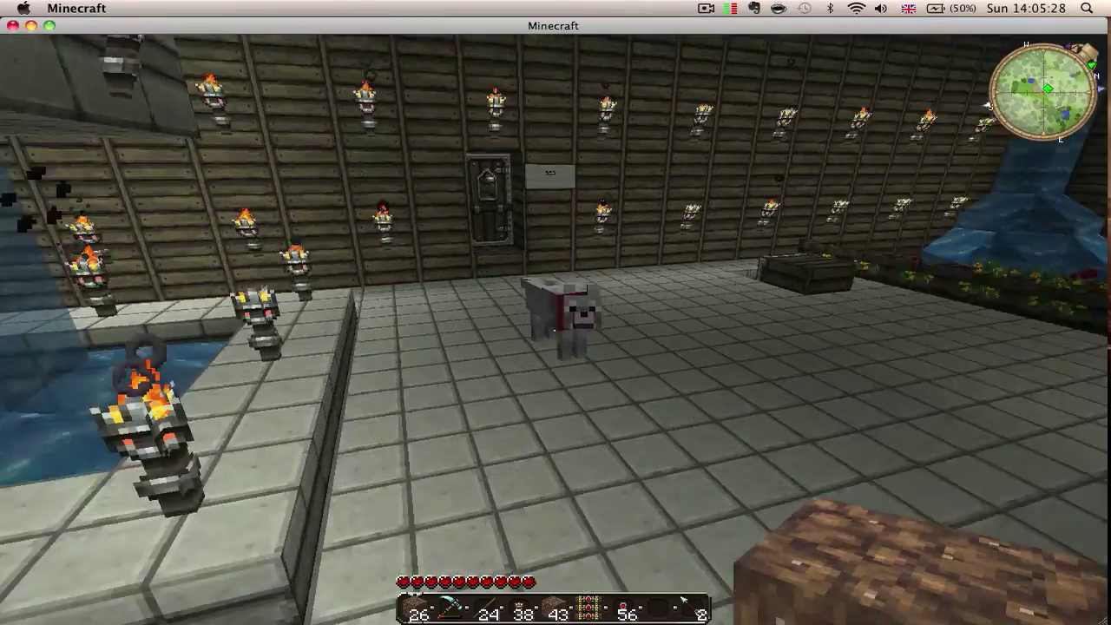
key(w)
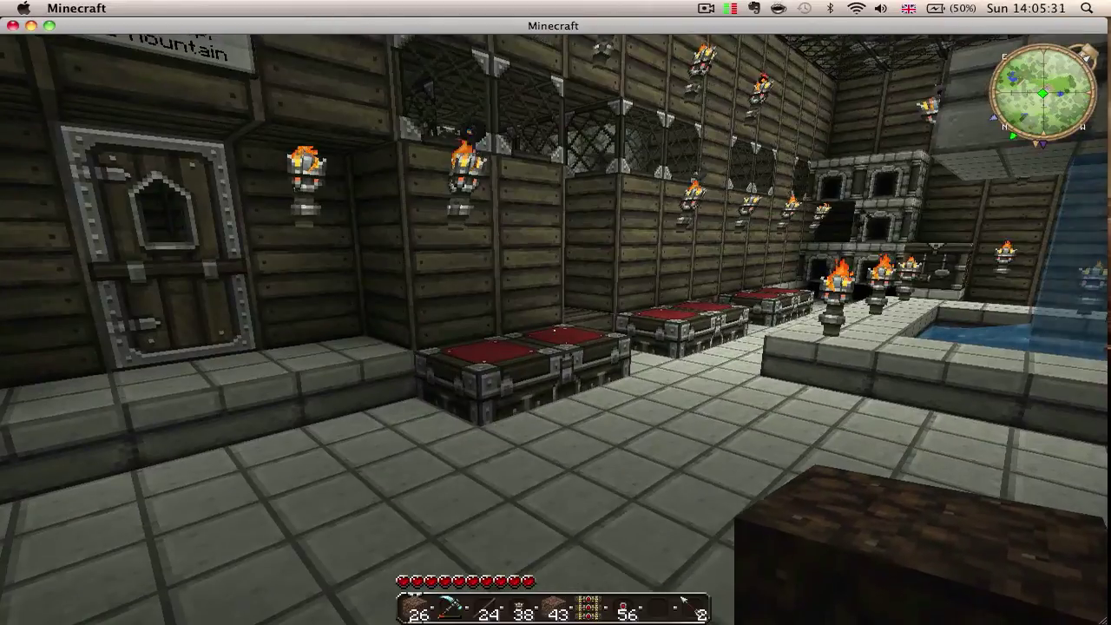
key(m)
click(586, 409)
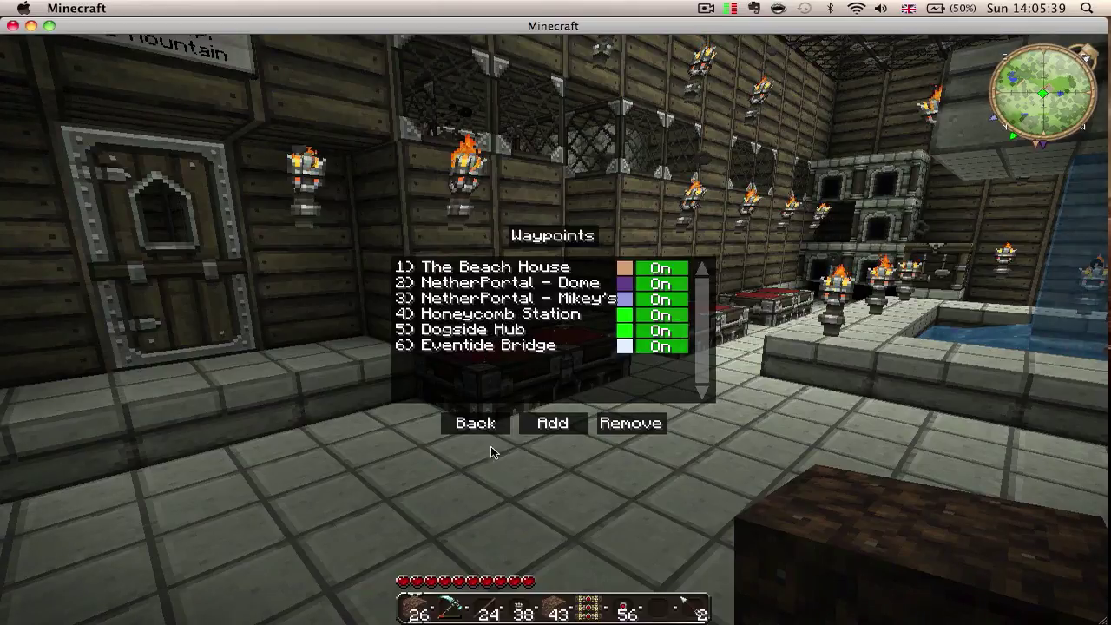
click(476, 423)
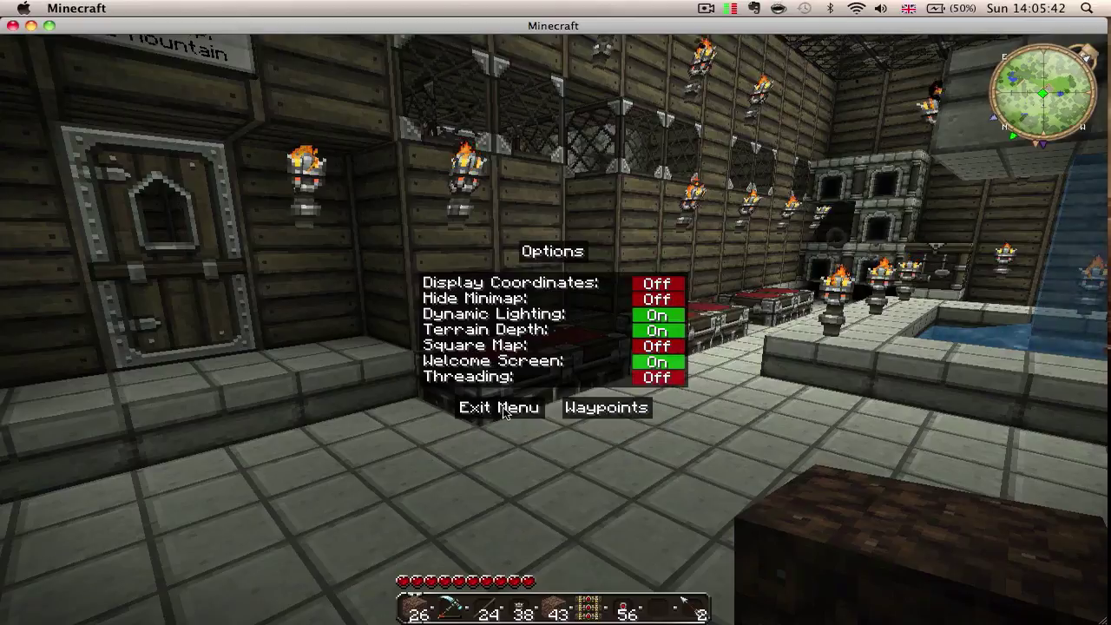
click(503, 408)
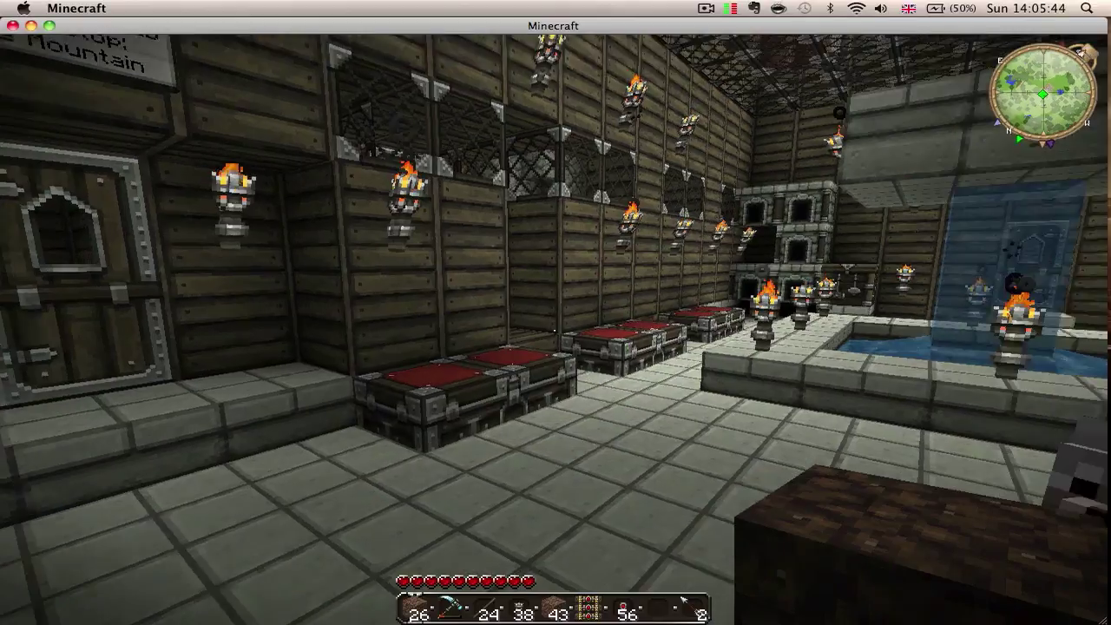
mouse_move(556, 312)
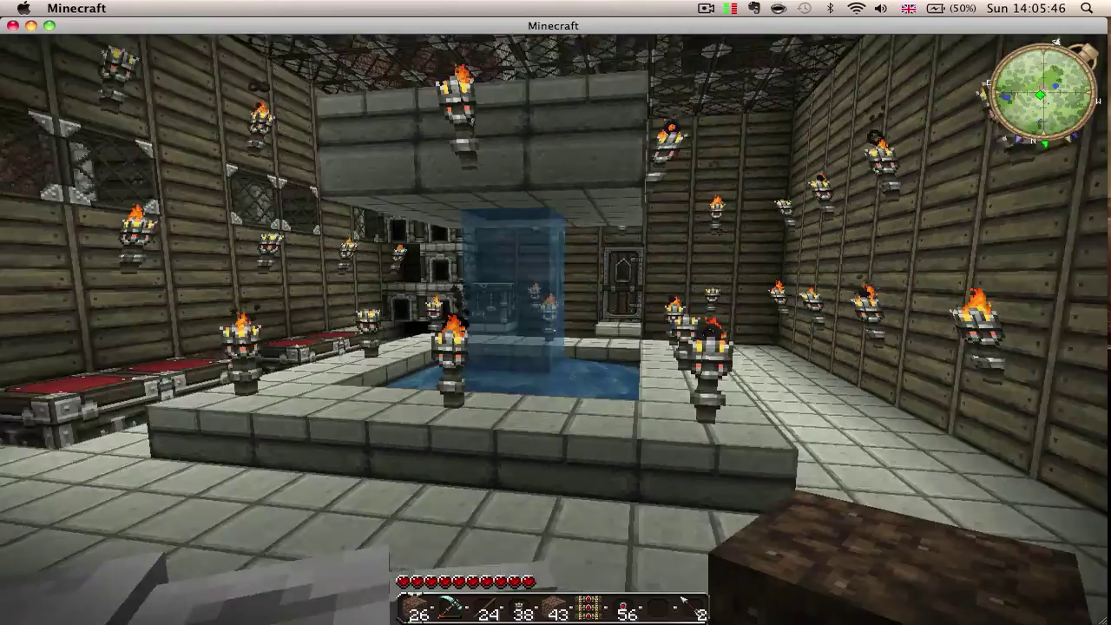